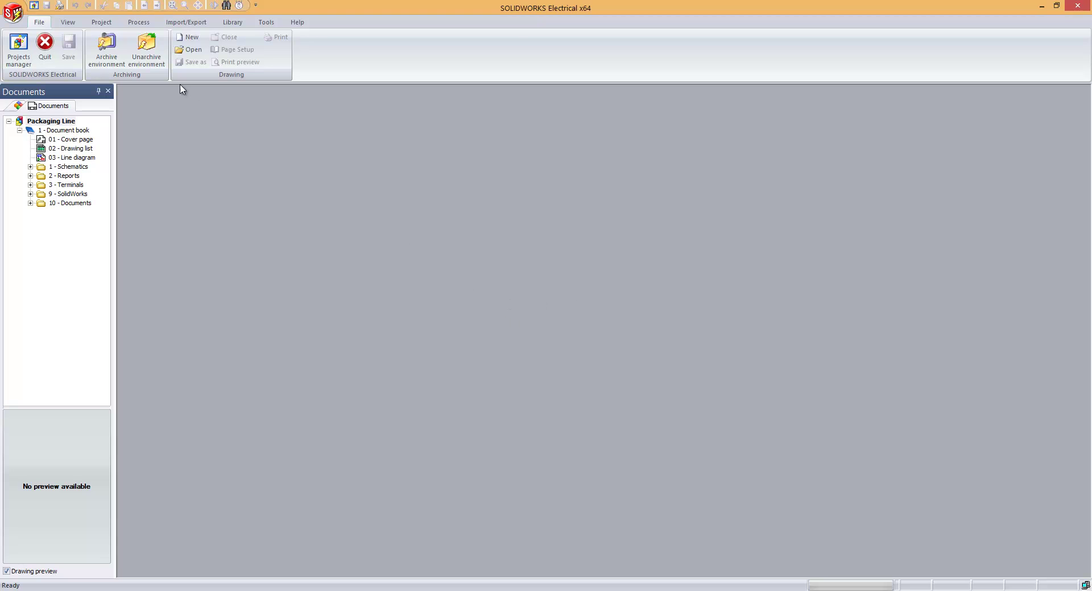
# Open the 03 - Line diagram drawing and place the blue Motor symbol from the Motors class directly below motor M2.
pyautogui.doubleClick(74, 158)
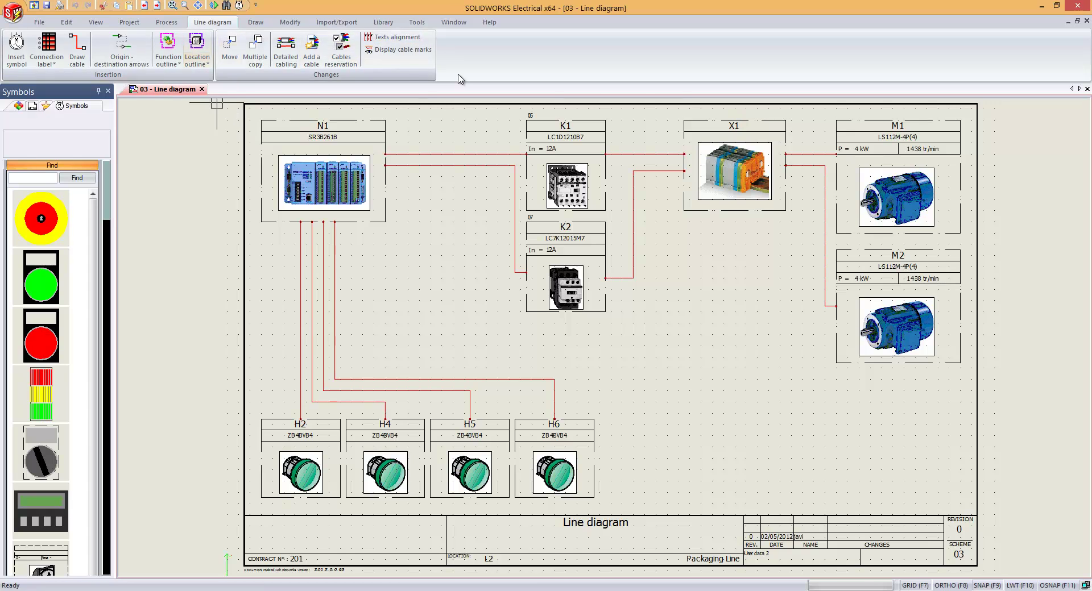
pyautogui.click(17, 50)
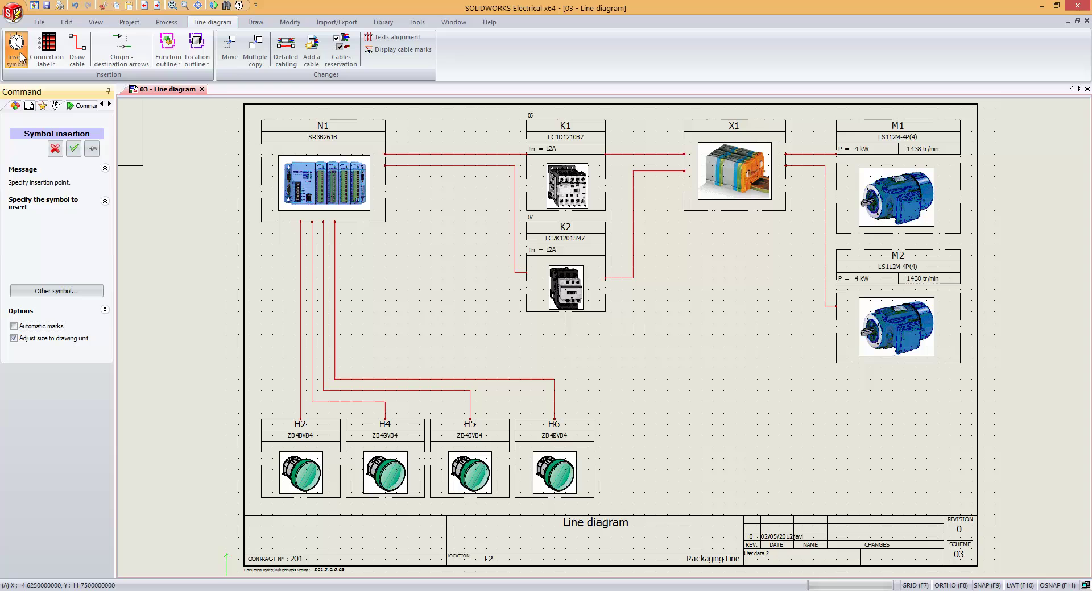
pyautogui.click(61, 293)
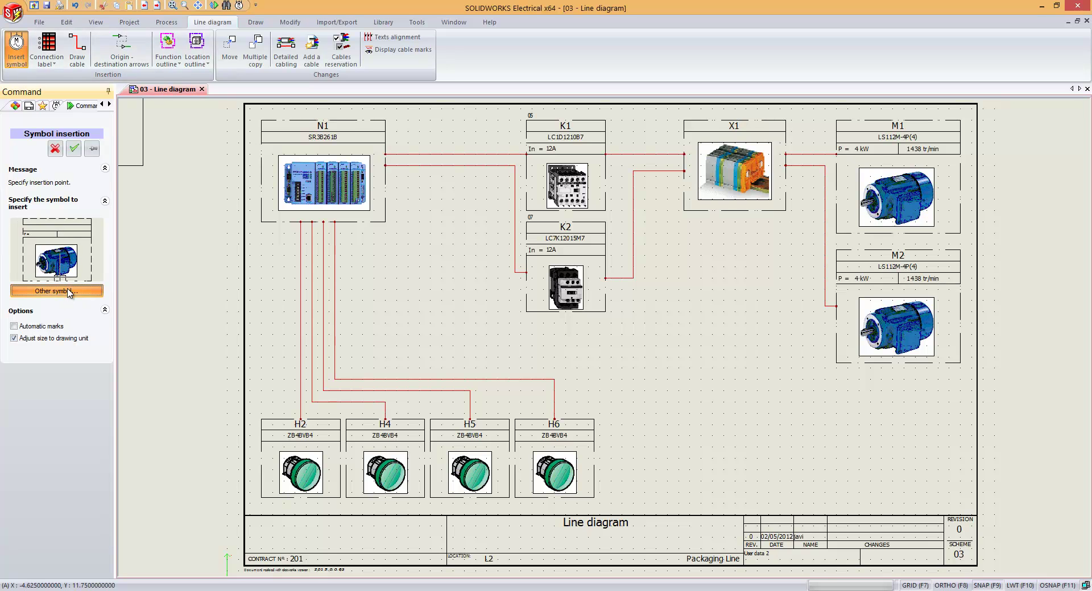
pyautogui.click(539, 313)
pyautogui.click(534, 331)
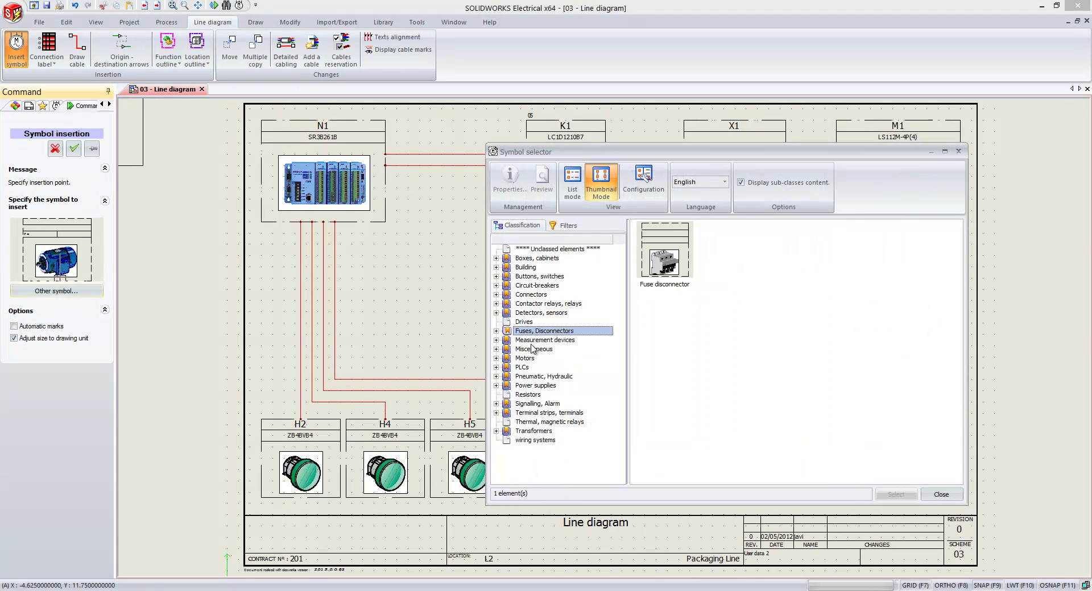
pyautogui.click(532, 349)
pyautogui.click(526, 360)
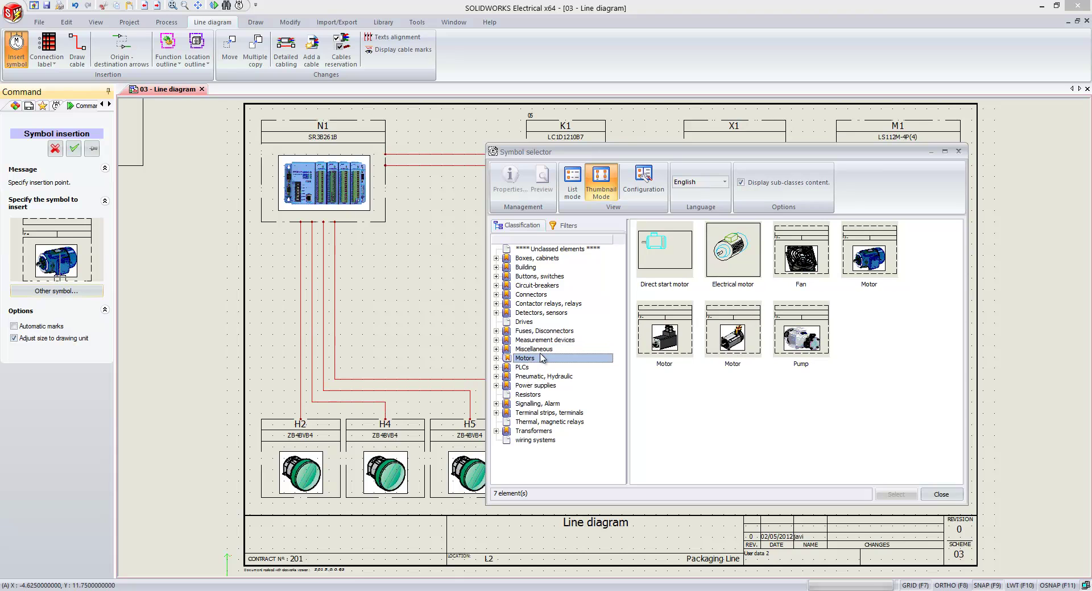
pyautogui.click(876, 265)
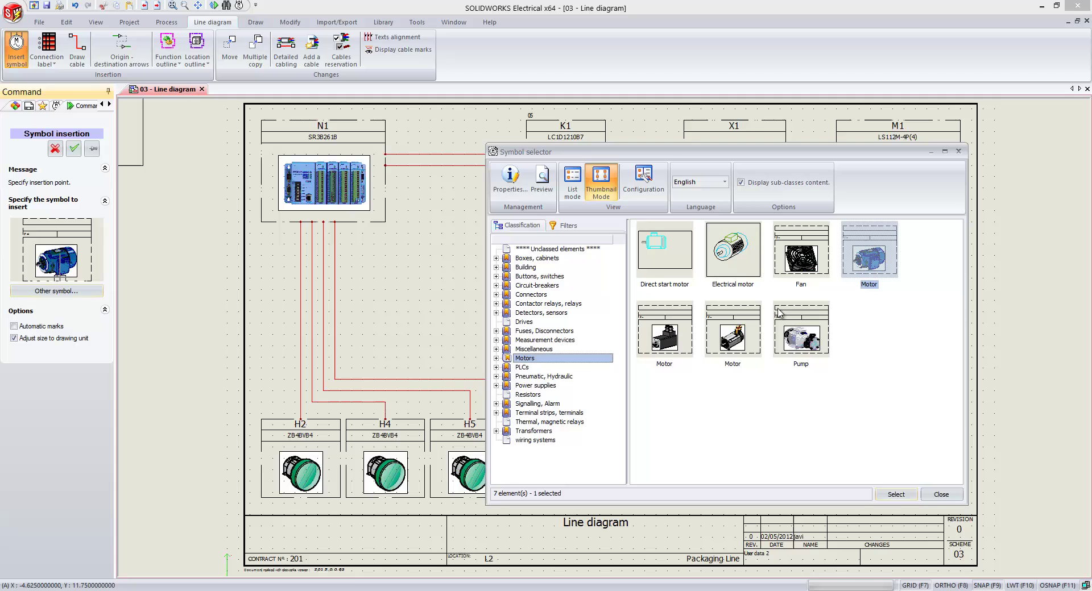
pyautogui.click(895, 493)
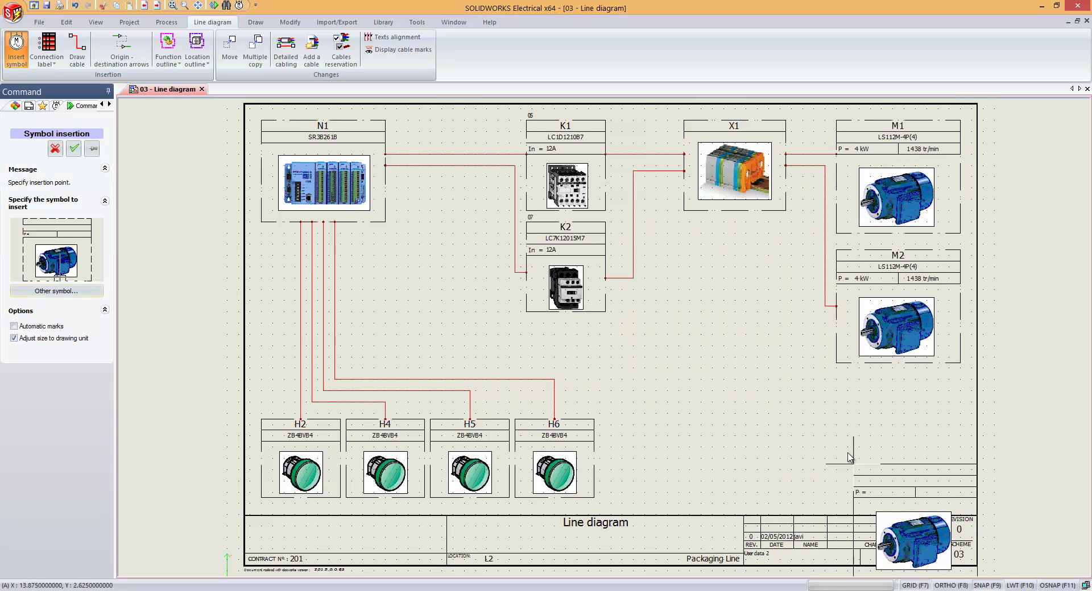
pyautogui.click(840, 380)
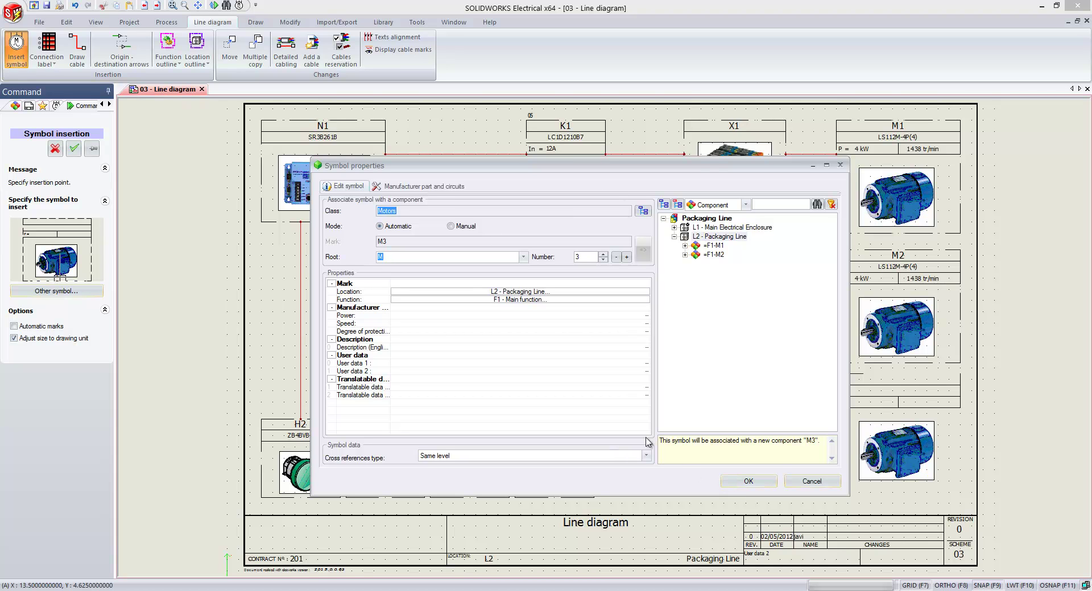
# Search the manufacturer parts for the new motor, filtered by class Motors and manufacturer Leroy Somer.
pyautogui.click(426, 187)
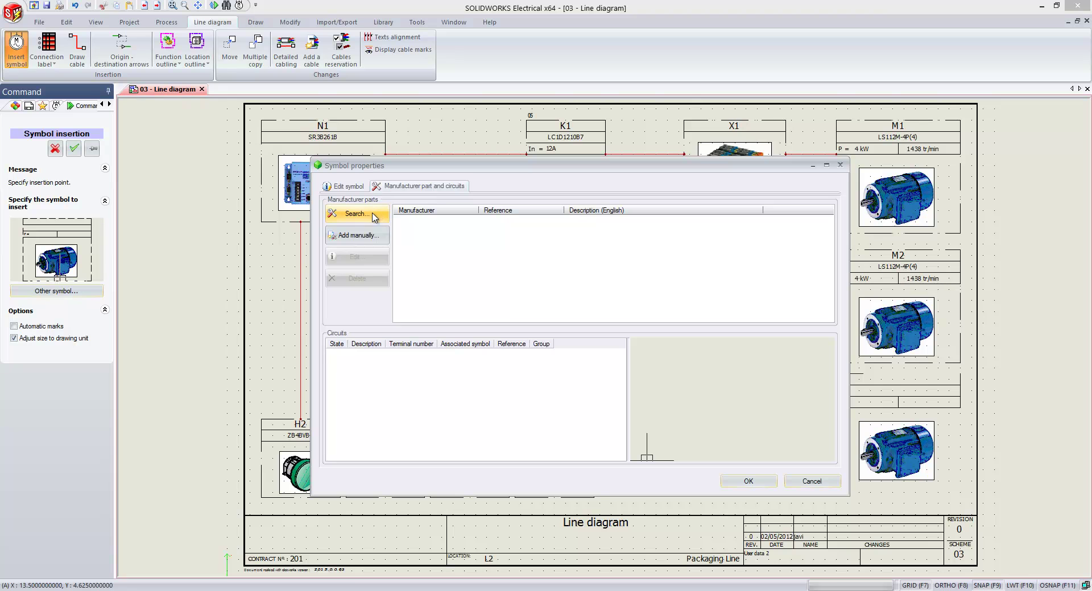
pyautogui.click(355, 214)
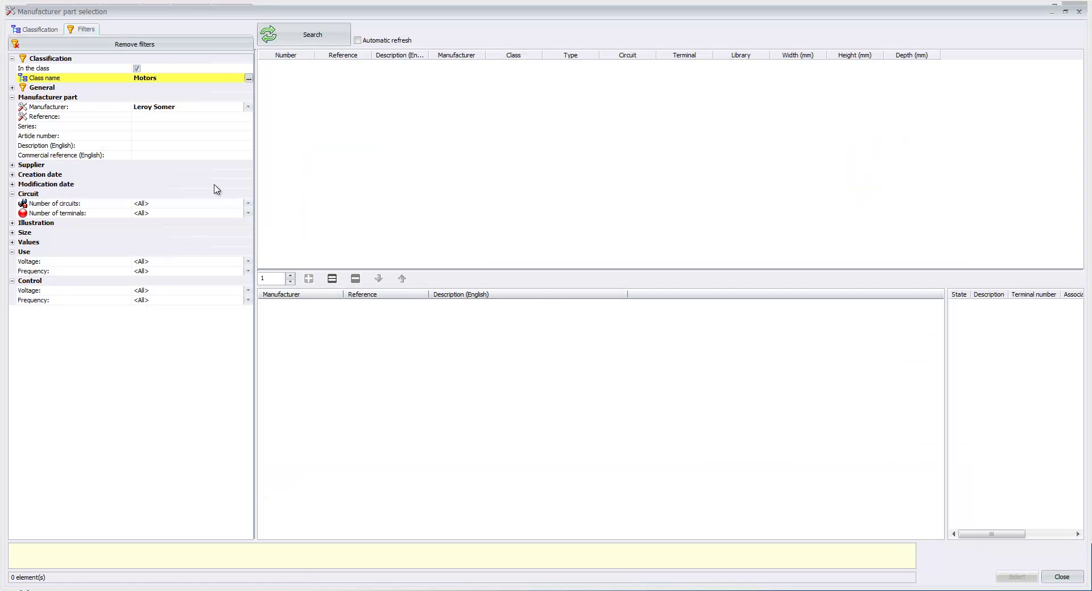
pyautogui.click(249, 79)
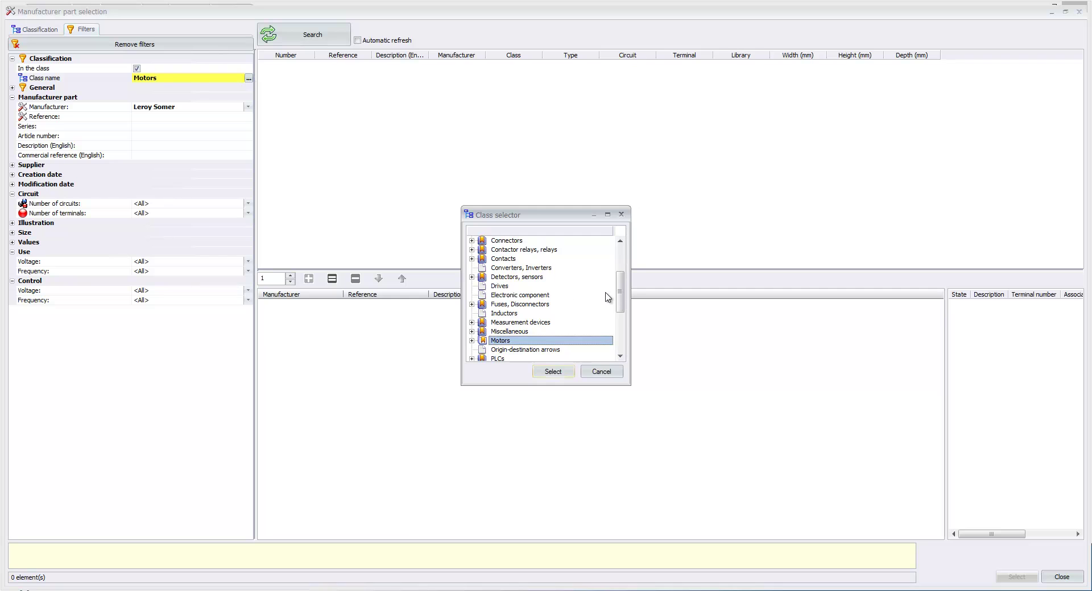
pyautogui.click(620, 215)
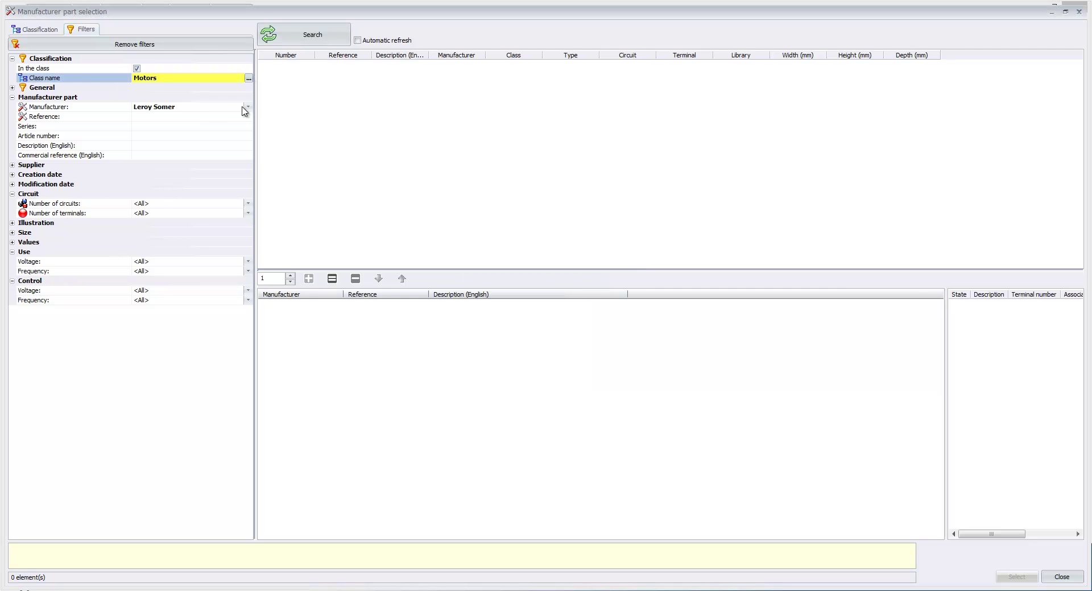
pyautogui.click(248, 106)
pyautogui.moveTo(248, 162)
pyautogui.mouseDown()
pyautogui.moveTo(249, 191)
pyautogui.moveTo(251, 163)
pyautogui.mouseUp()
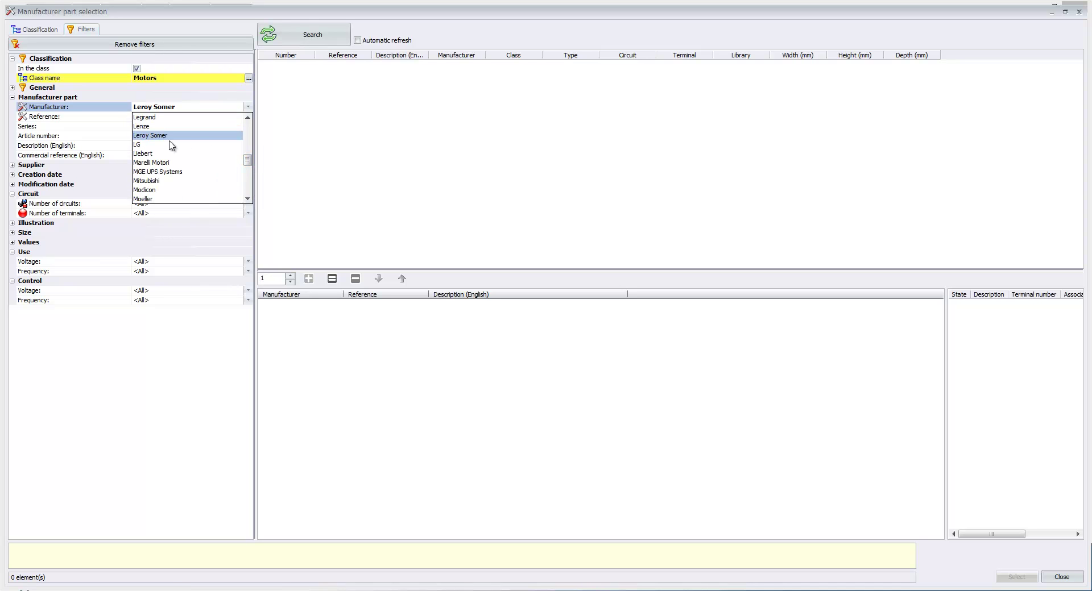
pyautogui.click(178, 109)
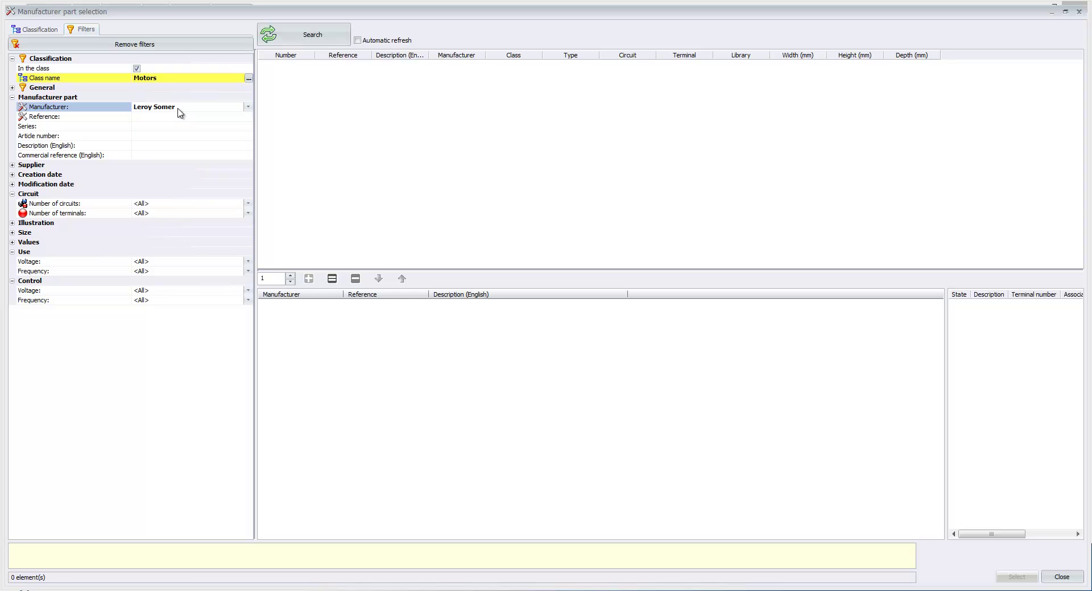
pyautogui.click(297, 41)
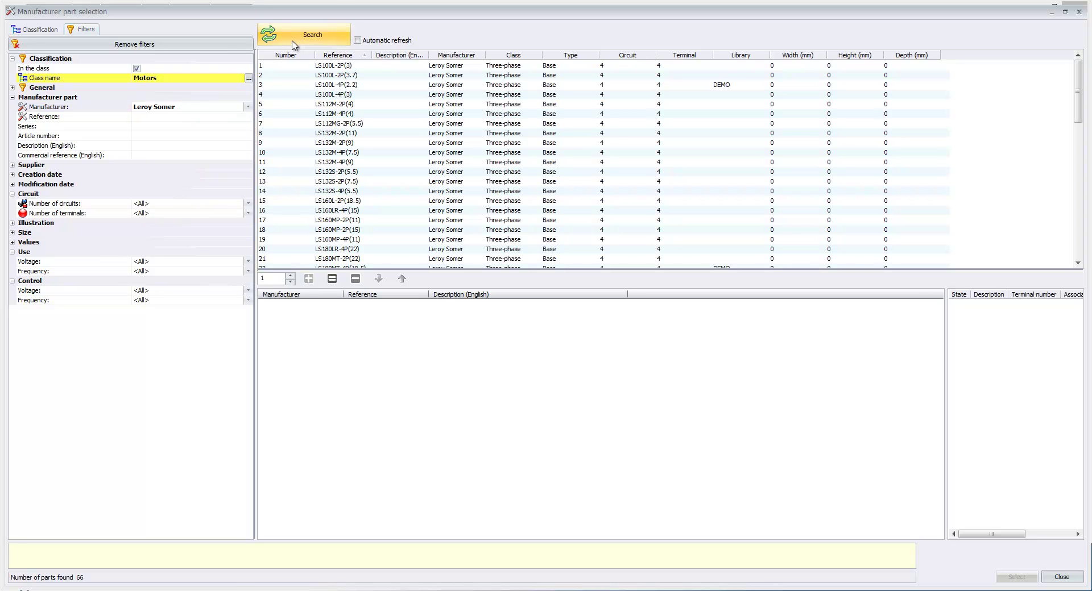
# Assign the Leroy Somer part LS112M-4P(4) to the new motor symbol.
pyautogui.scroll(-1, 1077, 105)
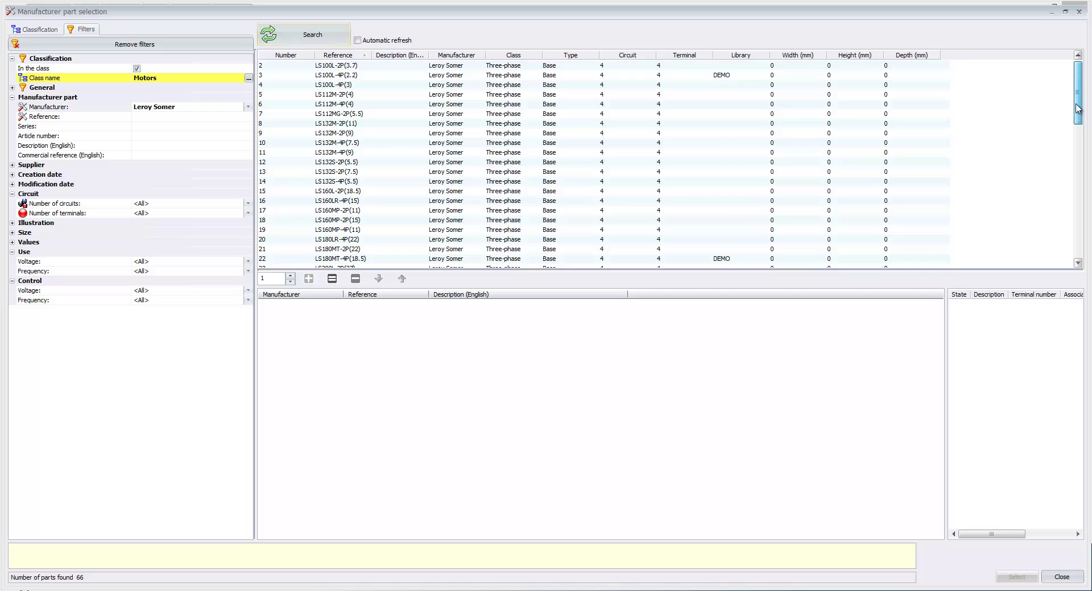
pyautogui.moveTo(1076, 108); pyautogui.dragTo(1083, 80)
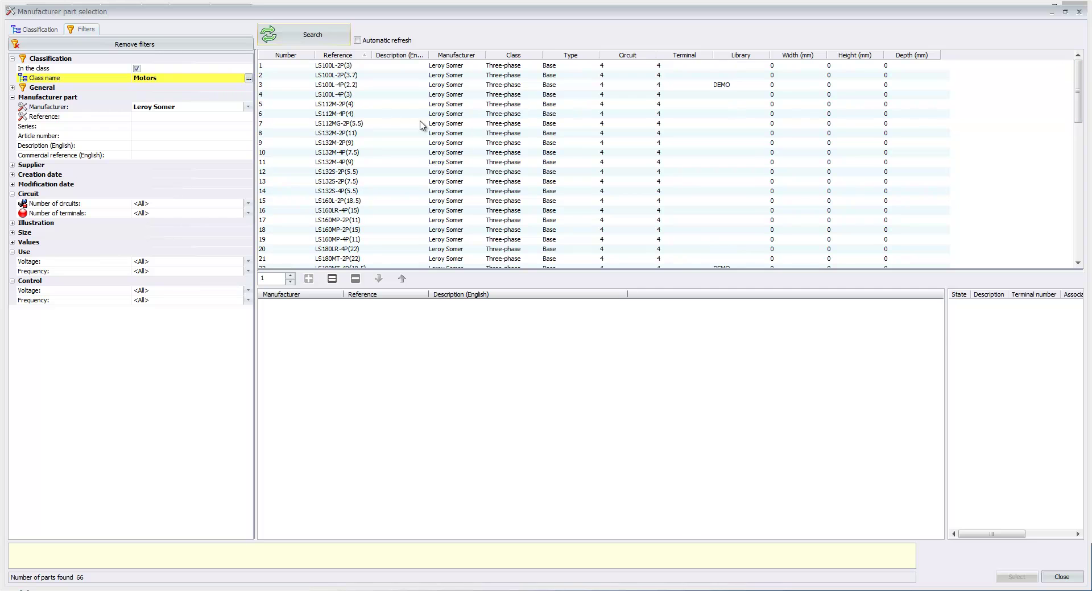
pyautogui.click(339, 115)
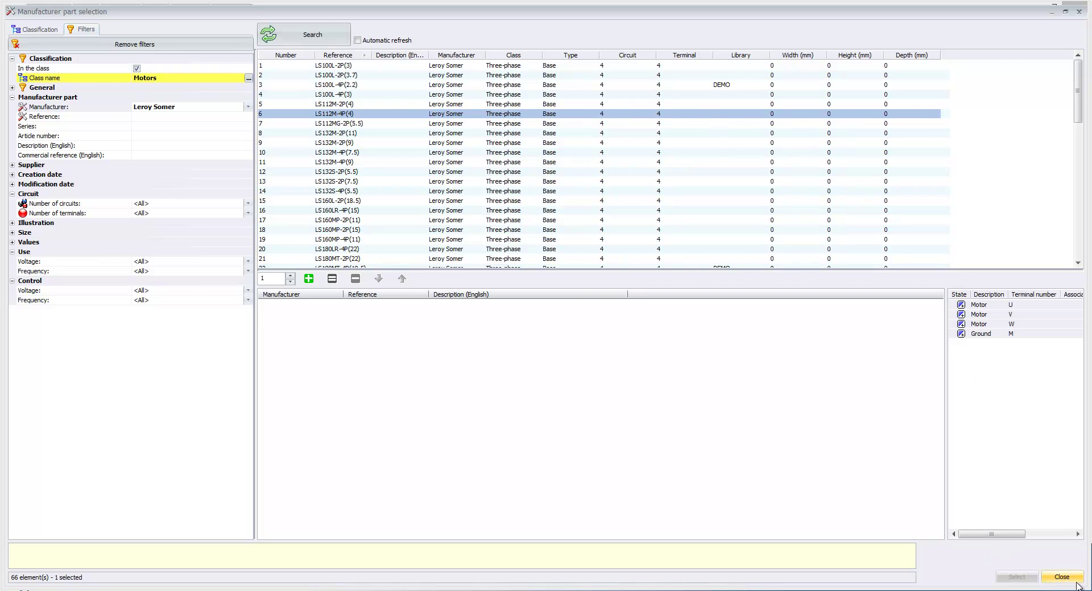
pyautogui.click(309, 279)
pyautogui.click(1062, 577)
pyautogui.scroll(5, 893, 459)
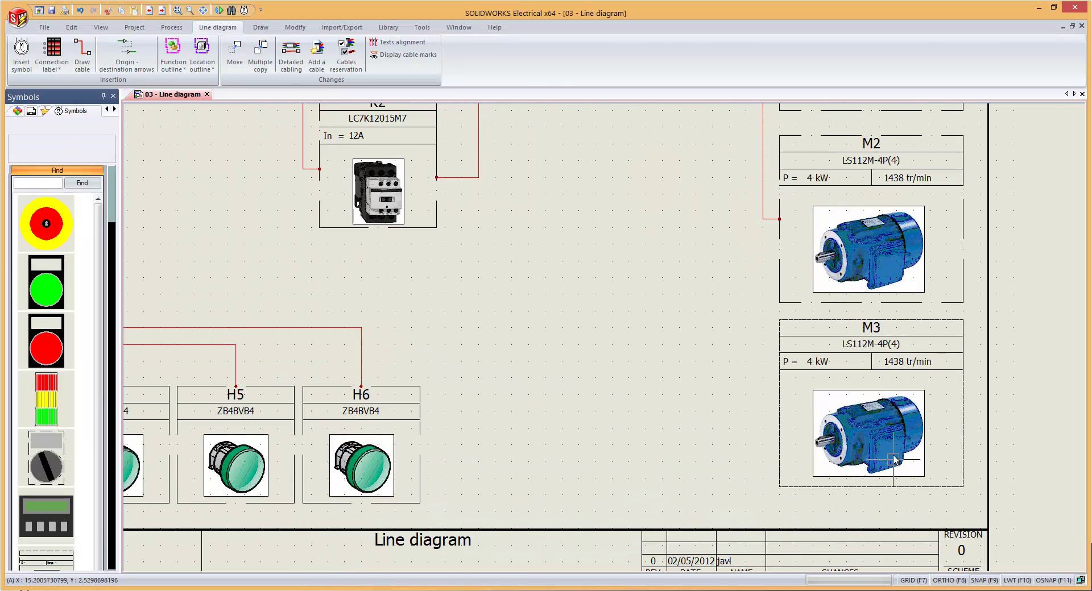
pyautogui.scroll(1, 876, 409)
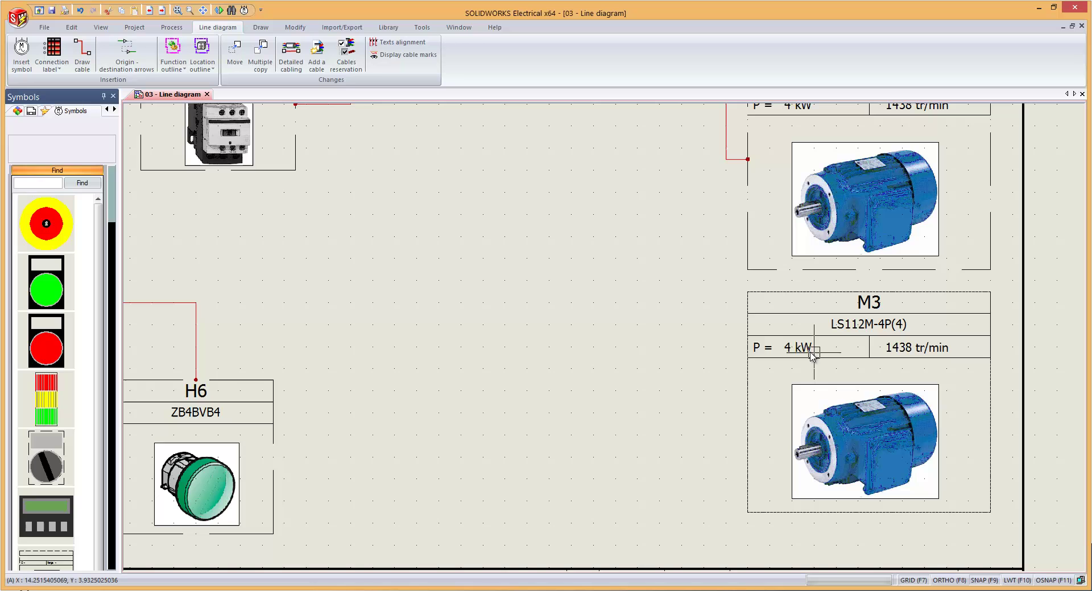
# Draw a cable from the terminal strip X1 to motor M3 in the line diagram.
pyautogui.middleClick(625, 323)
pyautogui.click(82, 54)
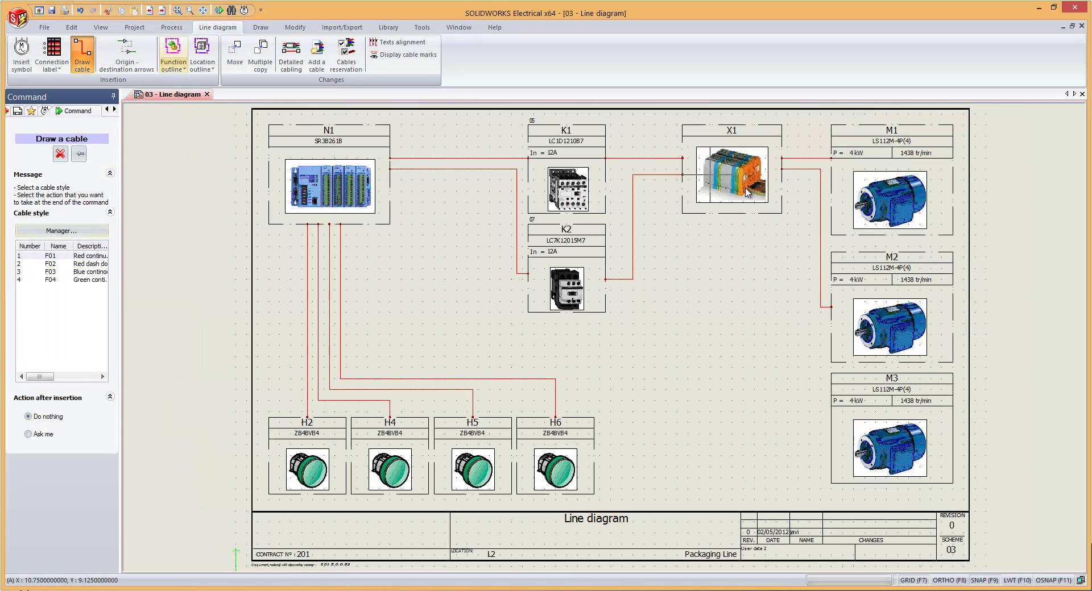
pyautogui.click(785, 188)
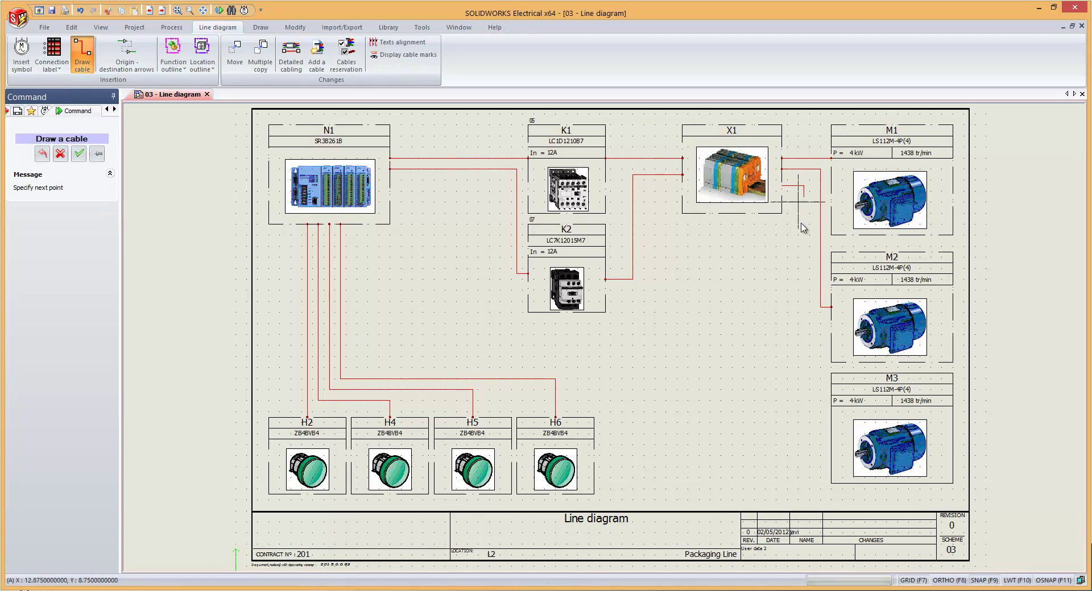
pyautogui.click(831, 439)
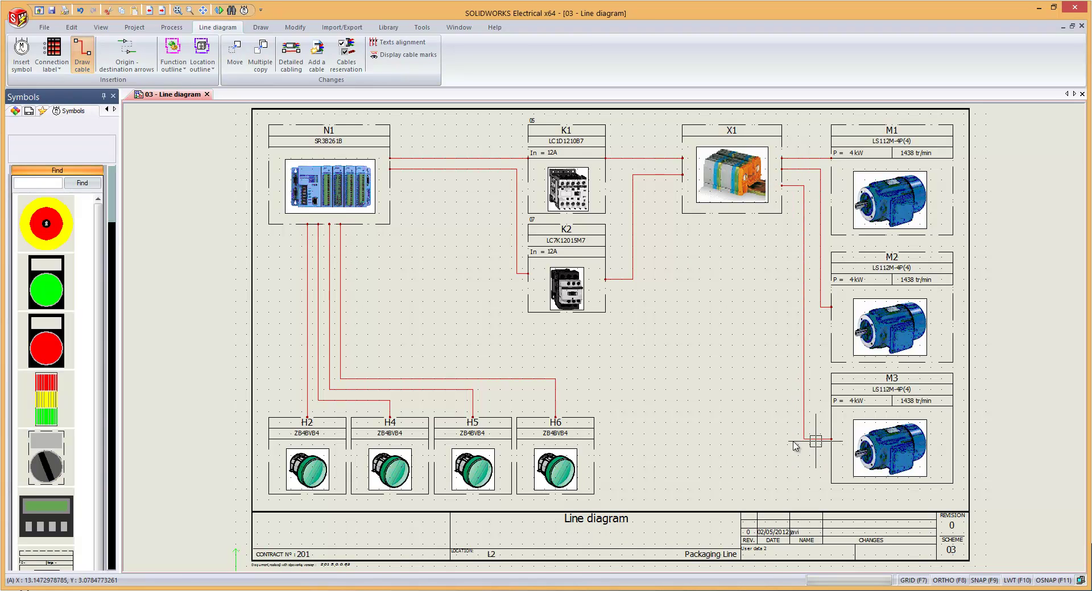
pyautogui.press('Escape')
# Open the 04 - Power drawing from the project's Schematics folder.
pyautogui.click(29, 111)
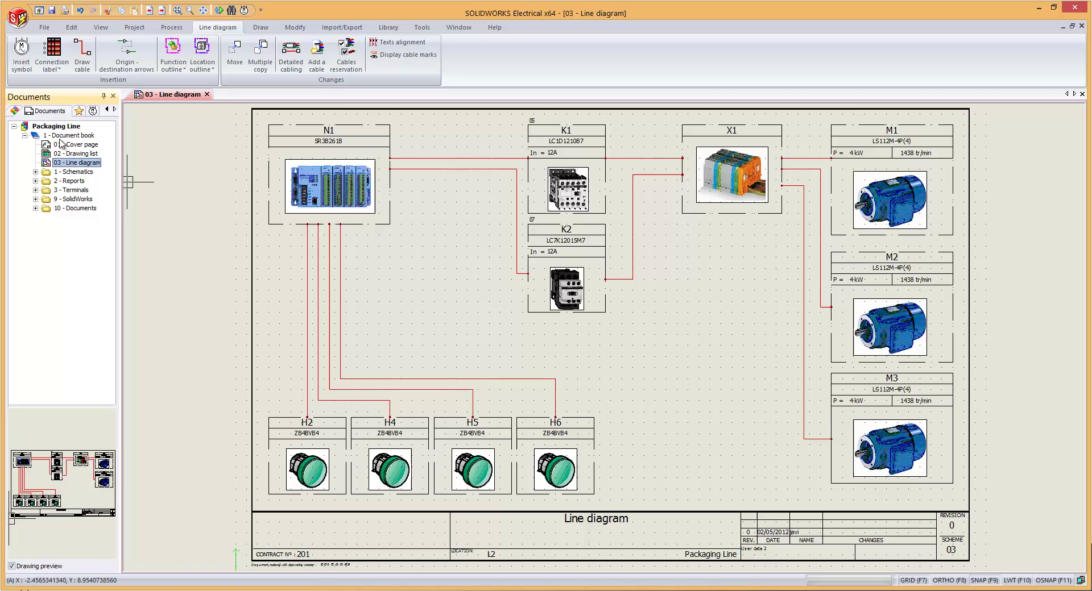
pyautogui.click(35, 172)
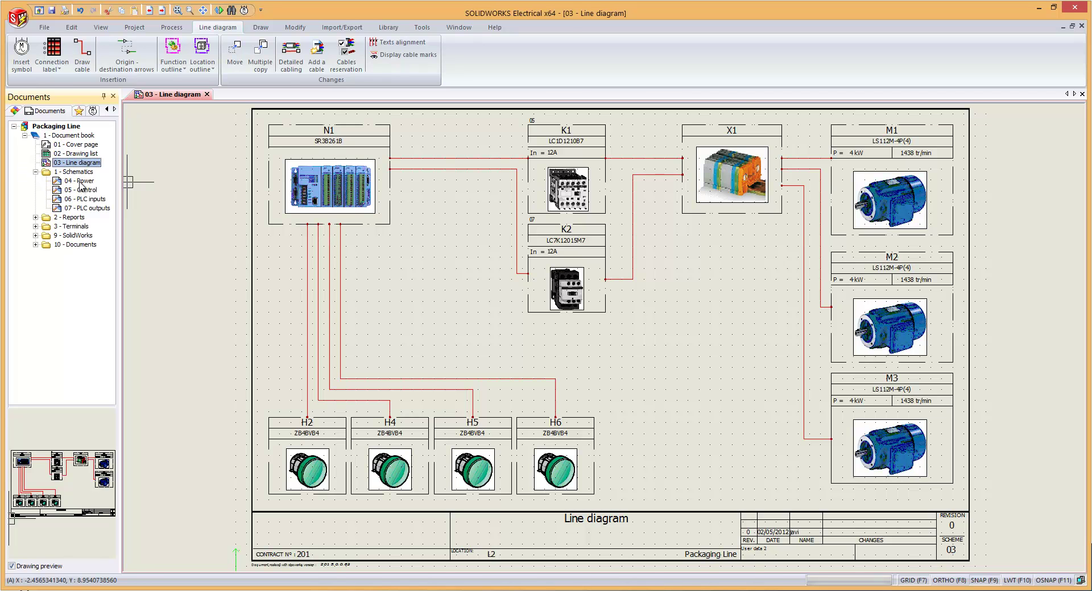
pyautogui.doubleClick(80, 182)
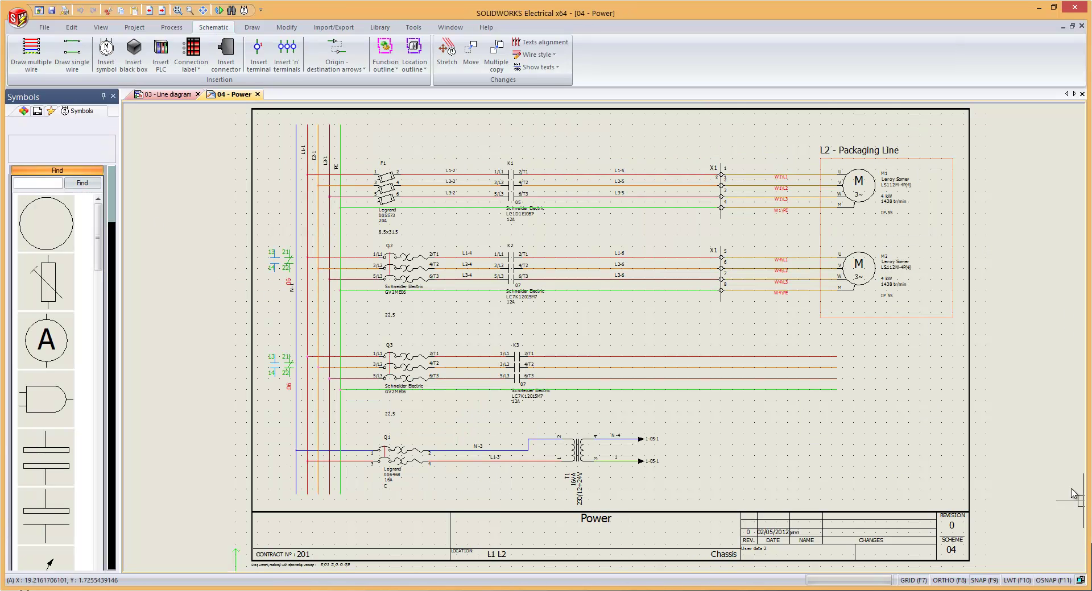
# Insert the 3 phase motor symbol from the Motors class at the open ends of the K3 wires.
pyautogui.scroll(1, 839, 349)
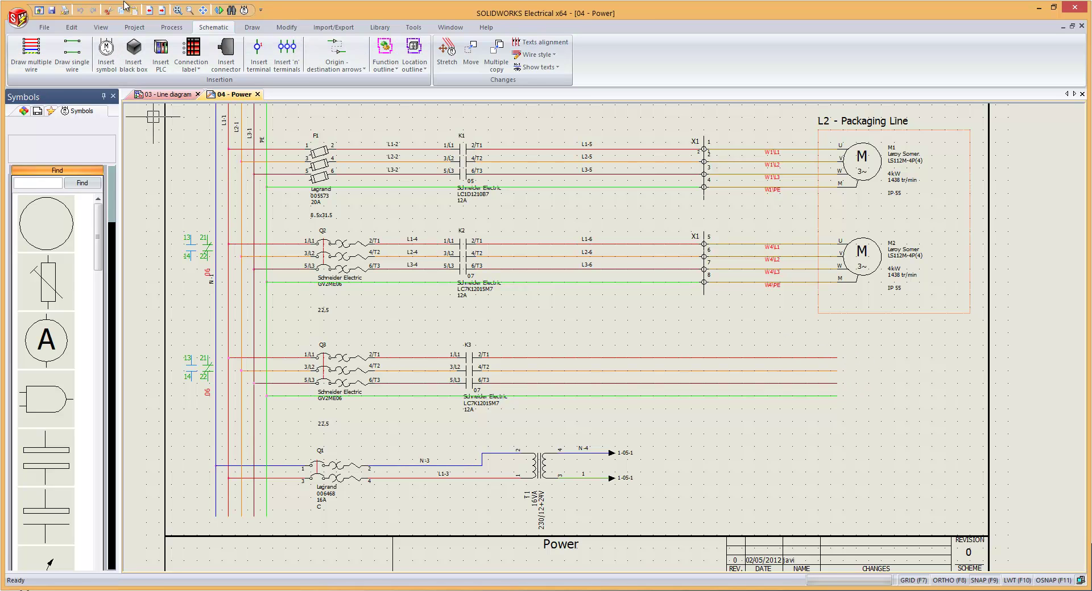
pyautogui.click(106, 54)
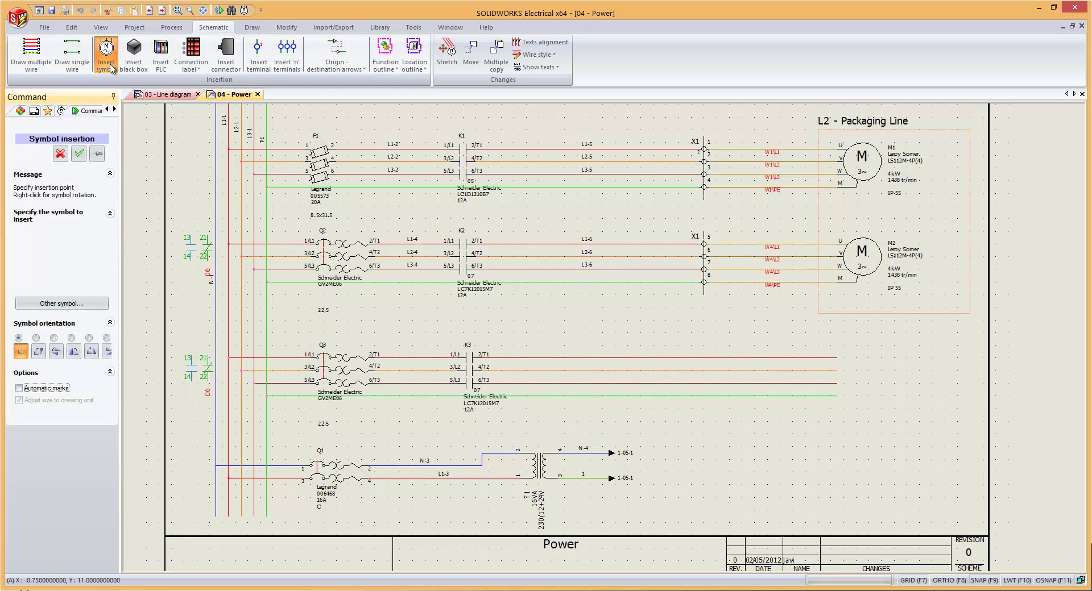
pyautogui.click(89, 301)
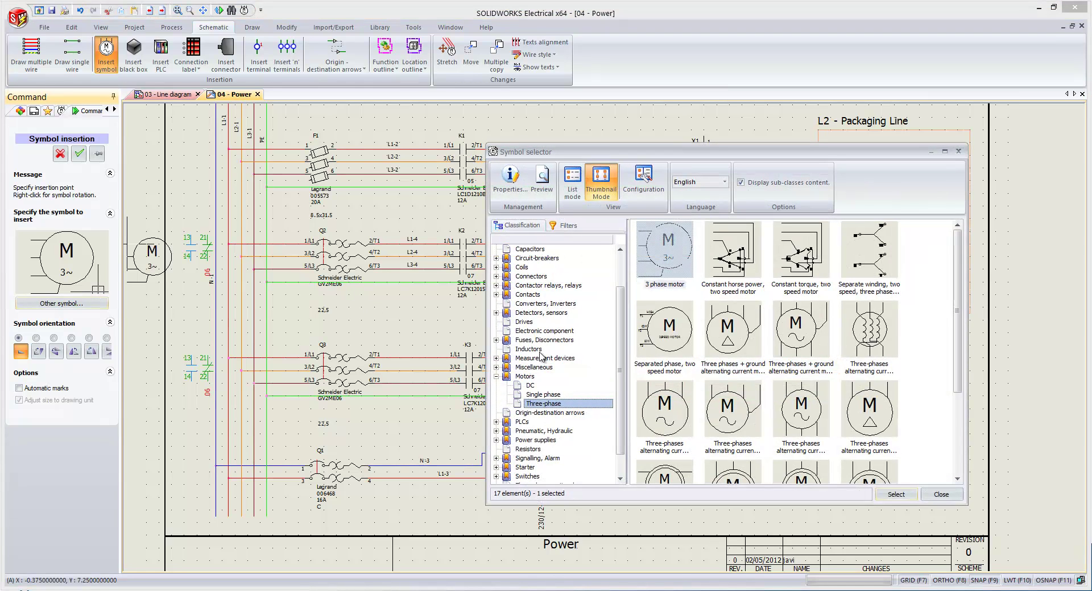
pyautogui.click(560, 312)
pyautogui.click(553, 331)
pyautogui.click(546, 350)
pyautogui.click(540, 368)
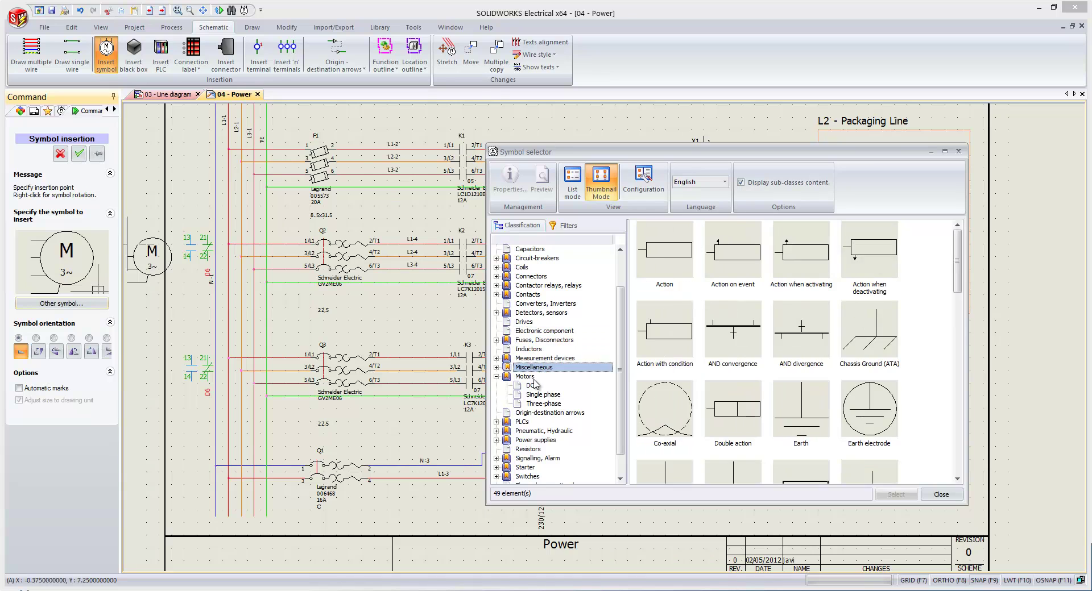
pyautogui.click(537, 378)
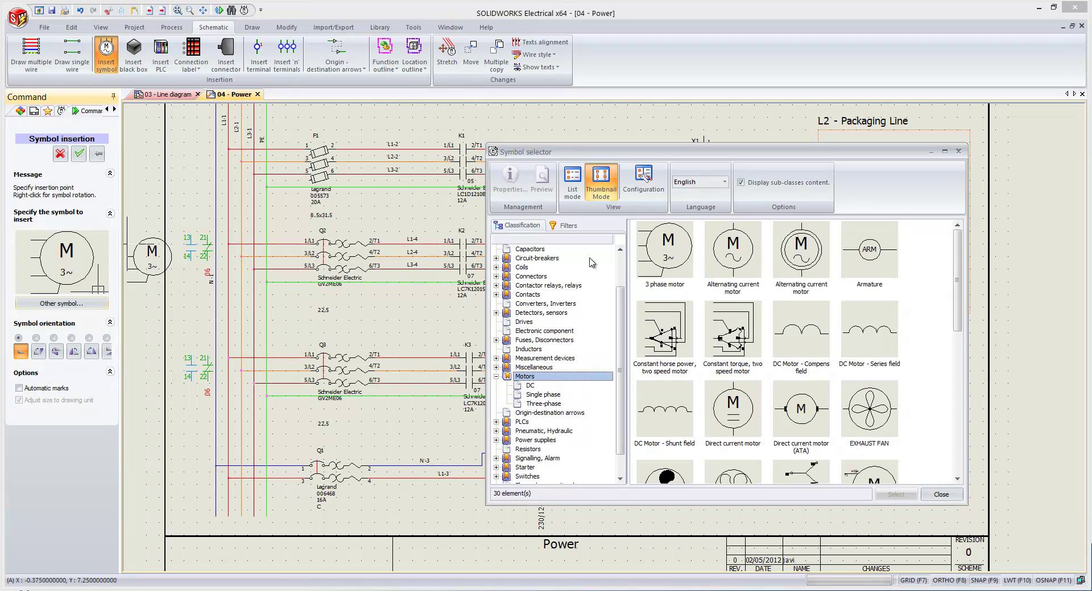
pyautogui.click(665, 276)
pyautogui.click(894, 495)
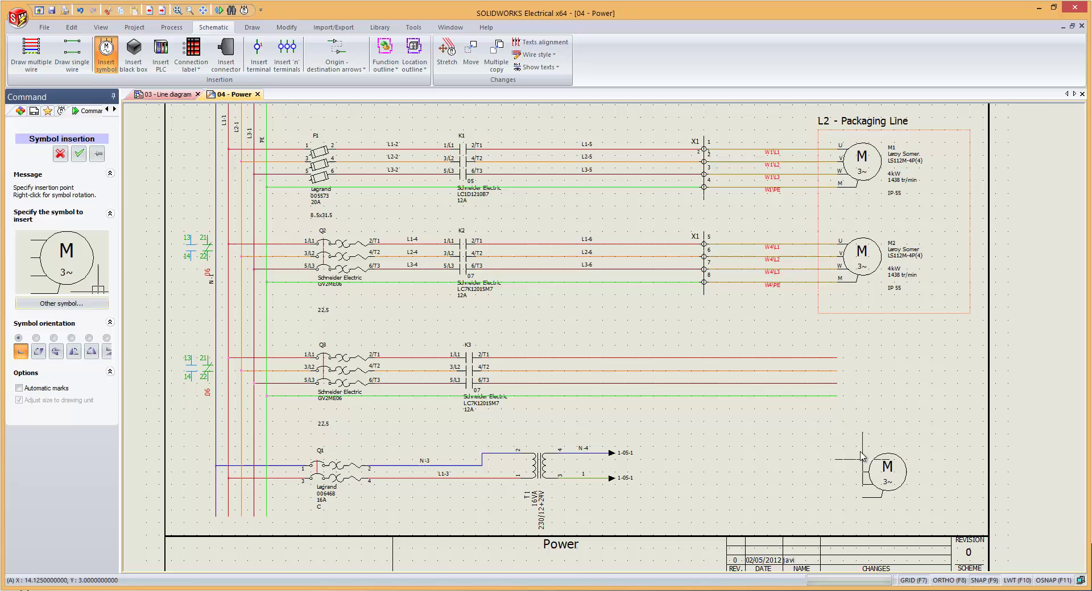
pyautogui.scroll(2, 861, 455)
pyautogui.click(819, 319)
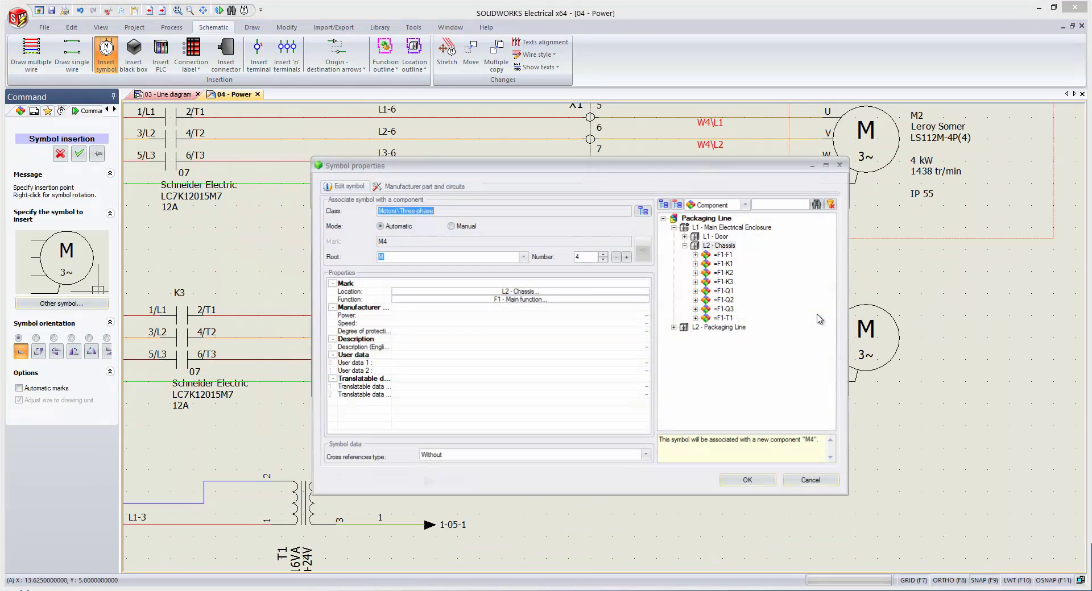
# Associate the inserted motor symbol with the existing component M3 under the L2 - Packaging Line location.
pyautogui.click(674, 328)
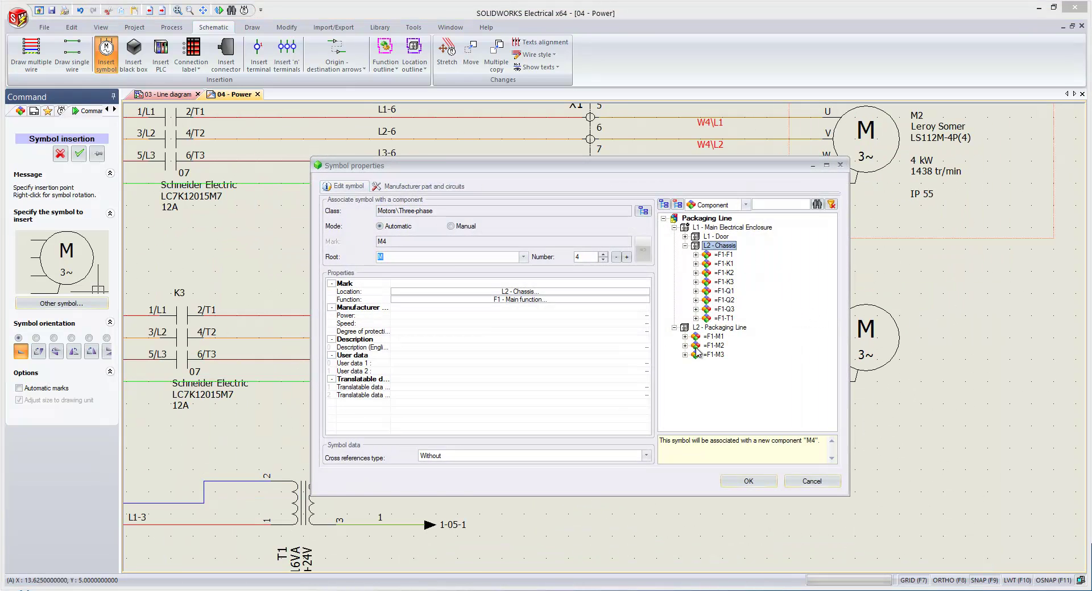
pyautogui.click(685, 355)
pyautogui.click(713, 355)
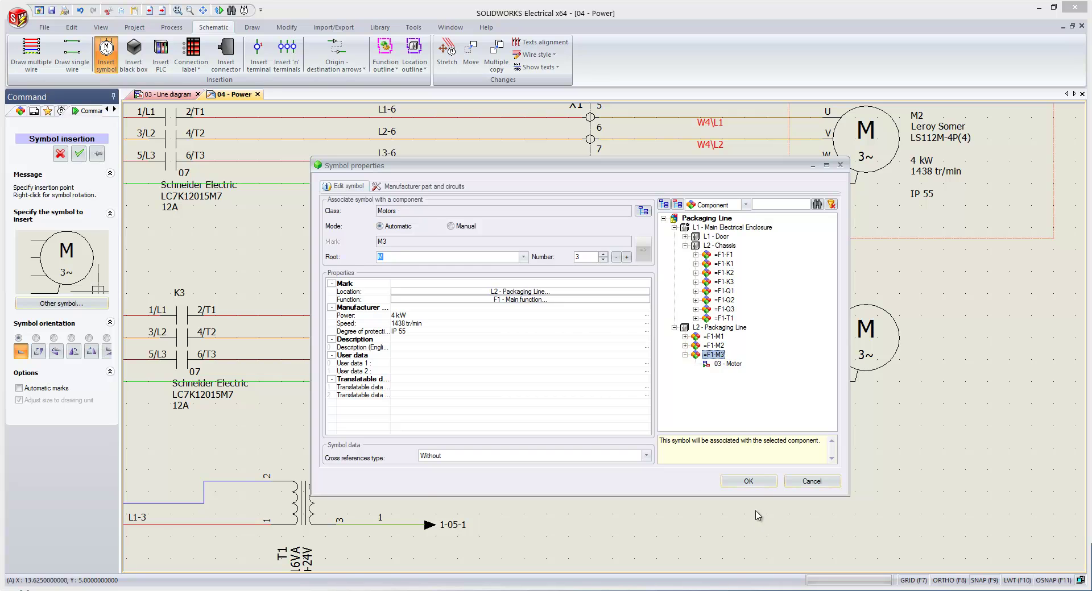
pyautogui.click(751, 482)
# Insert a row of terminals across the four wires feeding motor M3 and assign all of them to terminal strip X1.
pyautogui.scroll(1, 944, 364)
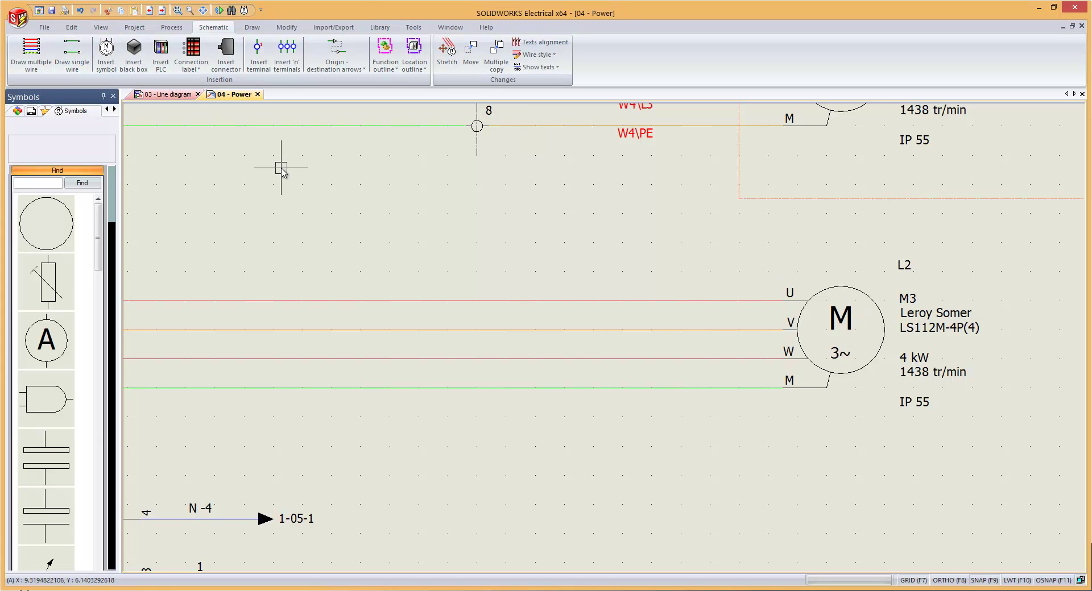
pyautogui.click(286, 48)
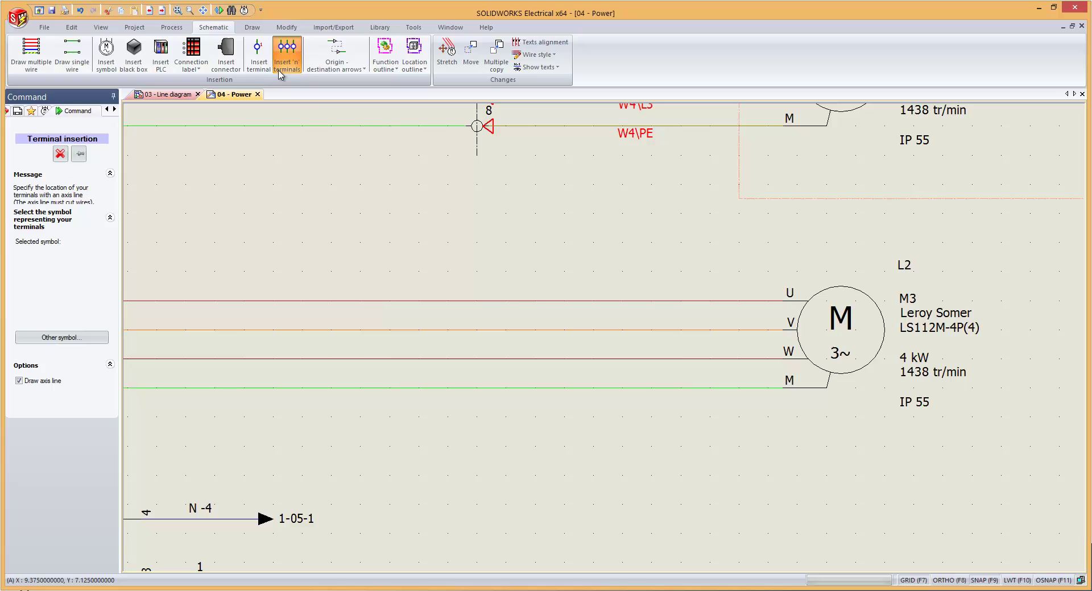
pyautogui.click(491, 271)
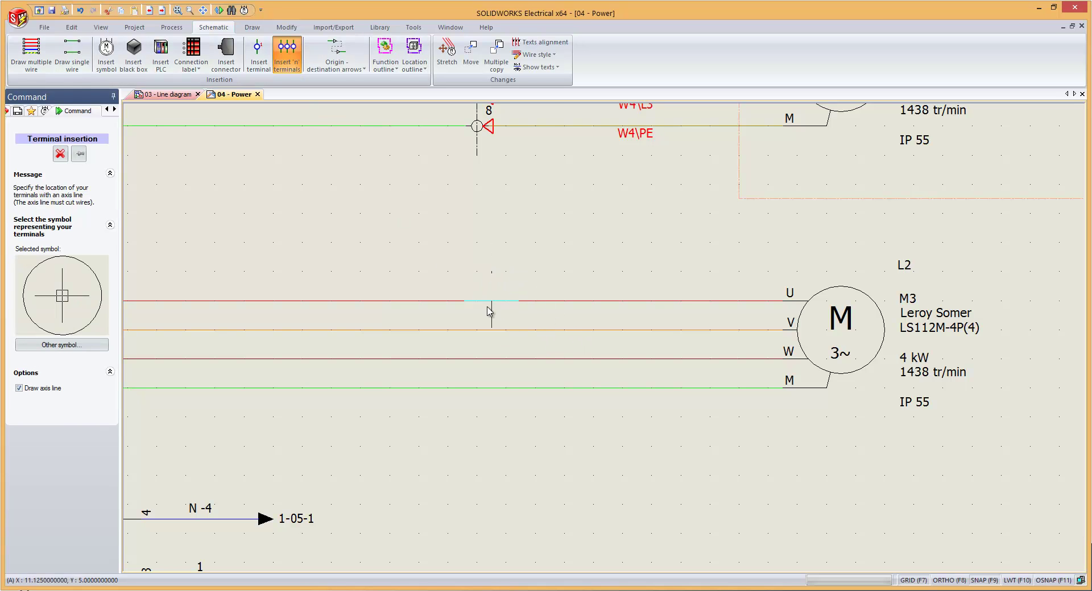
pyautogui.click(492, 418)
pyautogui.click(461, 414)
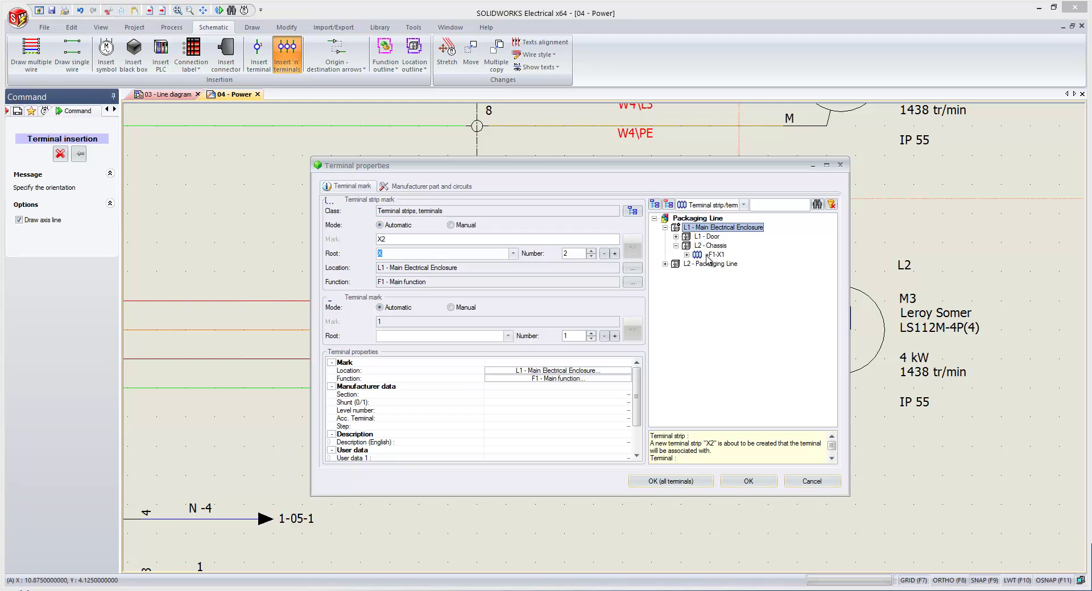
pyautogui.click(703, 256)
pyautogui.click(696, 482)
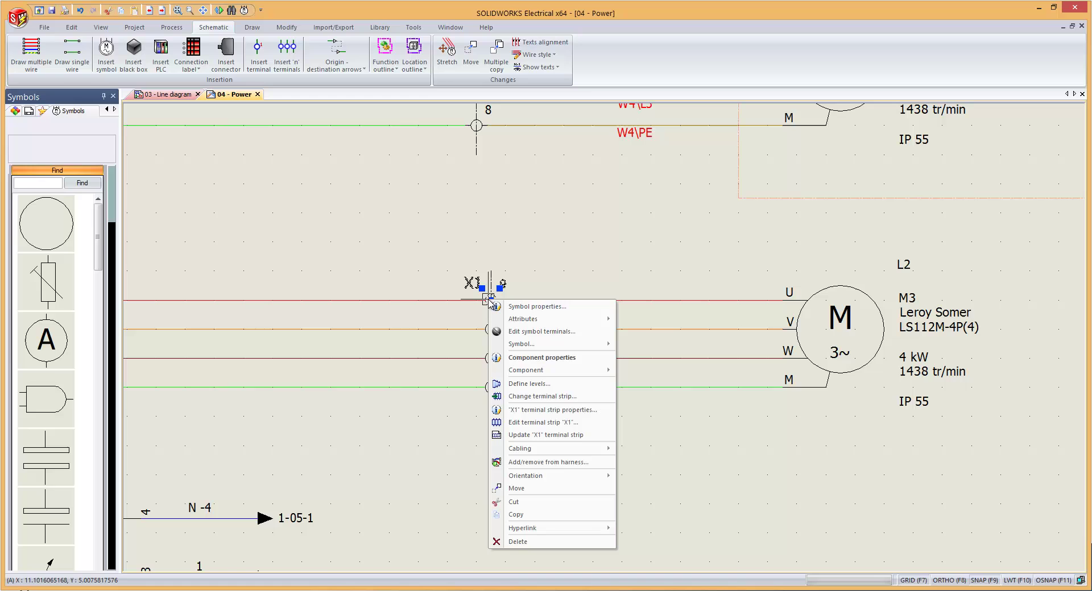
# Edit terminal strip X1 and open cable core association for the four M3 connections on terminals 9 to 12.
pyautogui.click(543, 422)
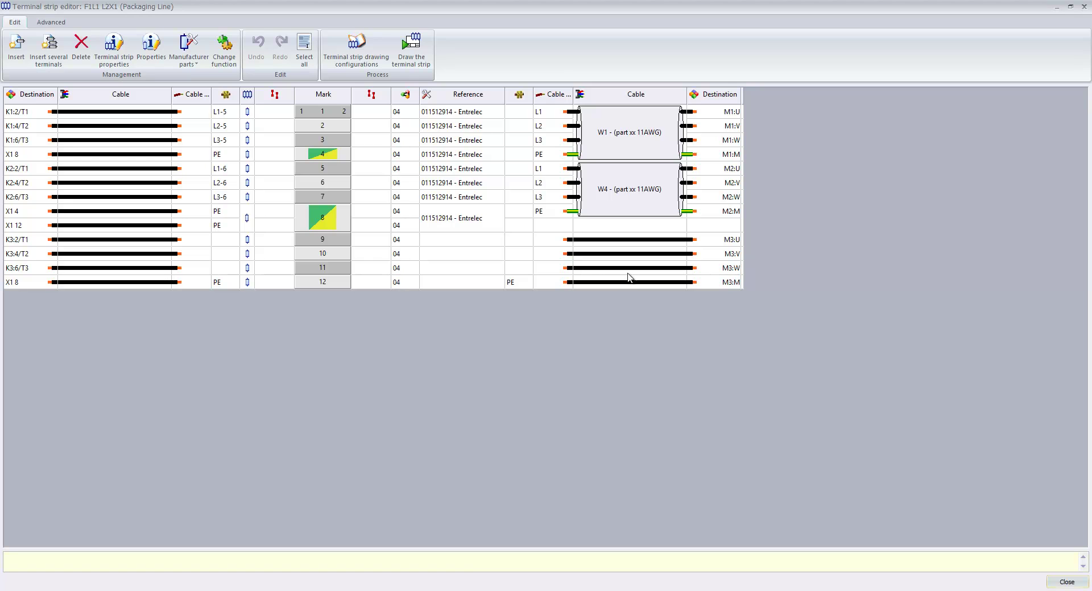
pyautogui.moveTo(637, 243); pyautogui.dragTo(639, 290)
pyautogui.rightClick(639, 290)
pyautogui.click(648, 296)
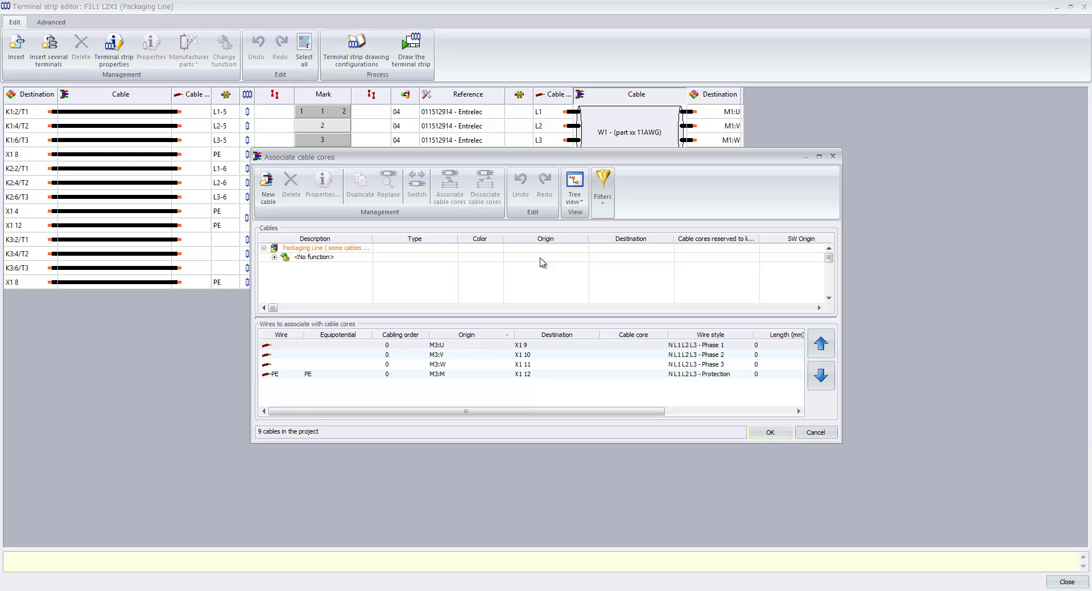
# Associate cores L1, L2, L3 and PE of cable W9 with the four M3 wires and close the terminal strip editor.
pyautogui.doubleClick(284, 259)
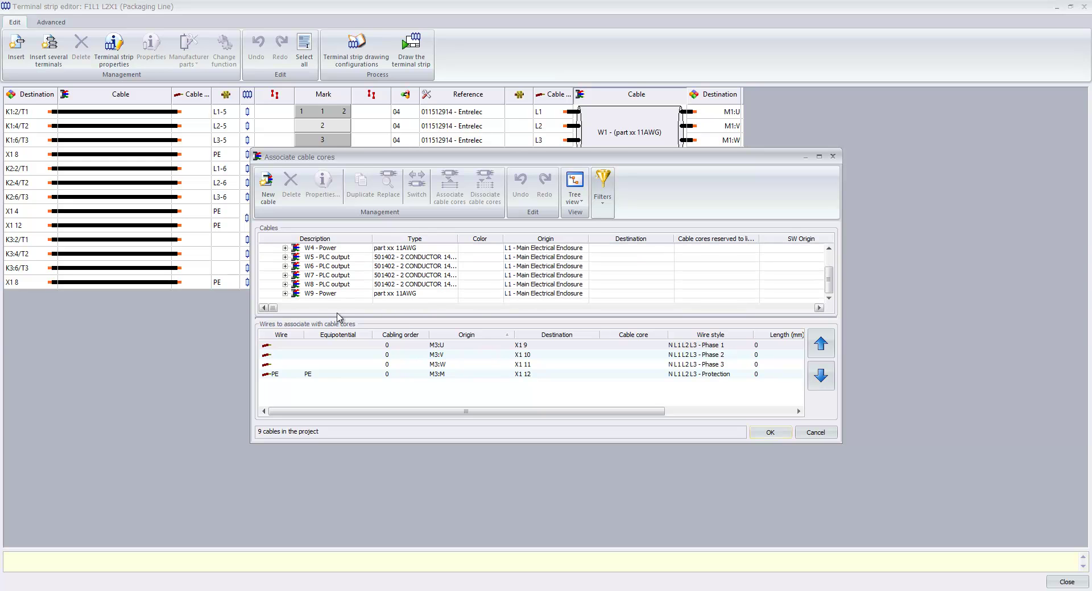
pyautogui.click(285, 294)
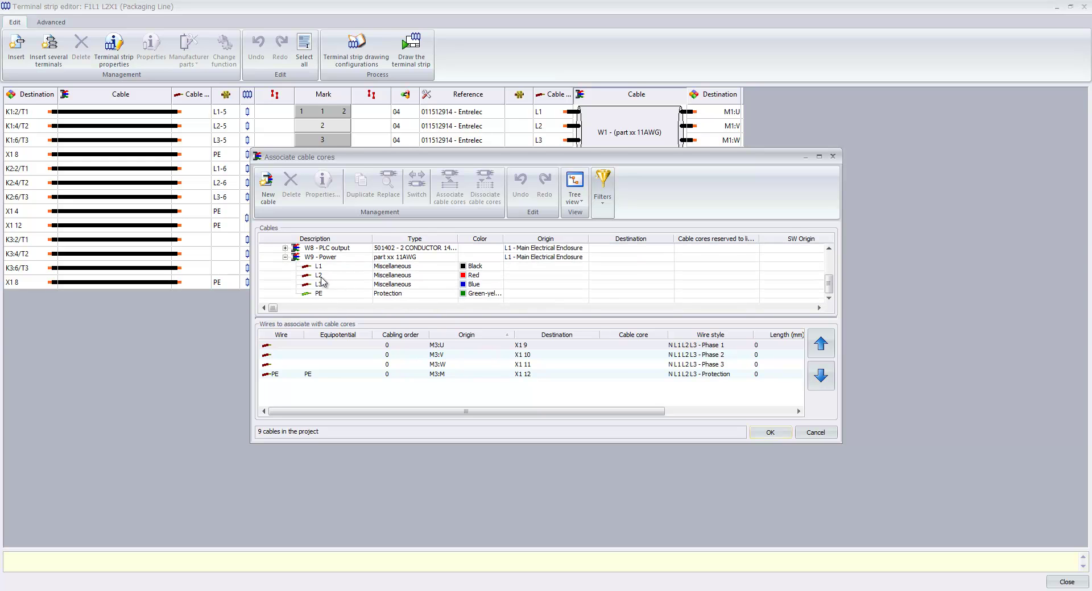
pyautogui.click(319, 267)
pyautogui.keyDown('shift'); pyautogui.click(314, 294); pyautogui.keyUp('shift')
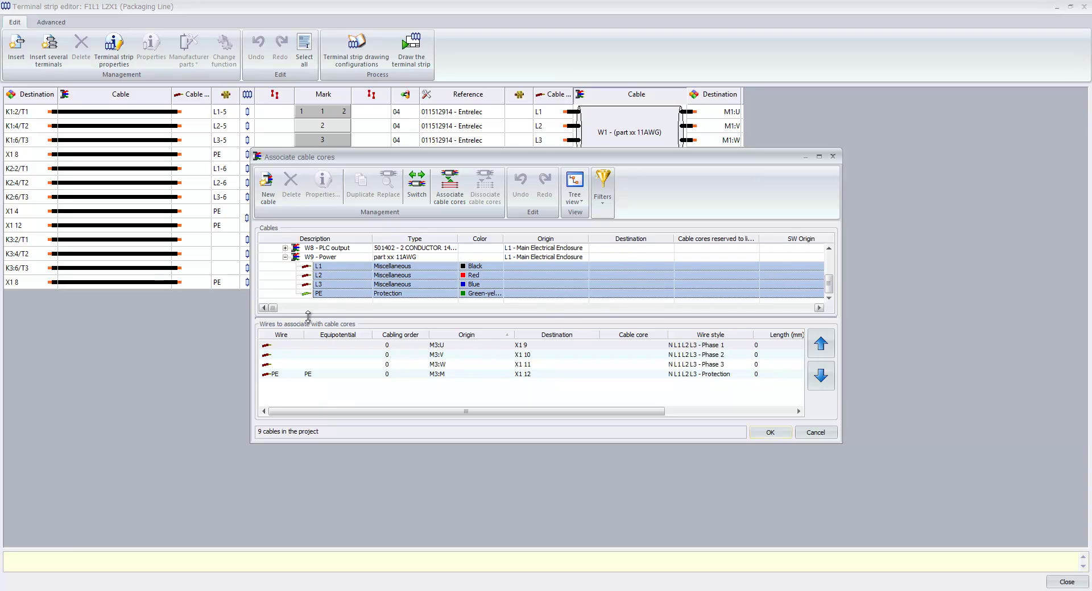
pyautogui.click(284, 345)
pyautogui.keyDown('shift'); pyautogui.click(283, 375); pyautogui.keyUp('shift')
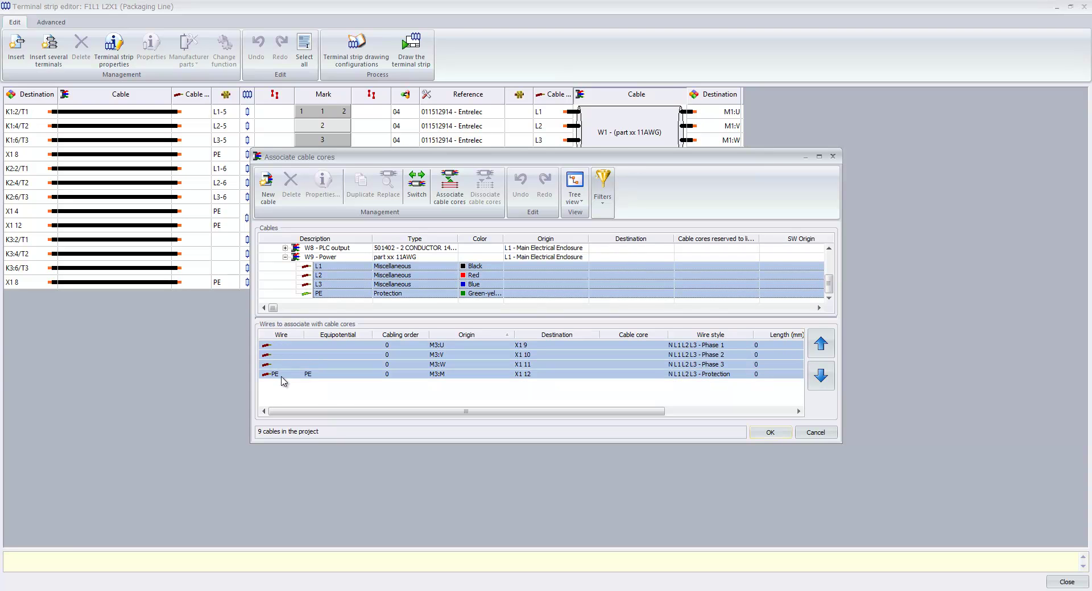
pyautogui.click(449, 186)
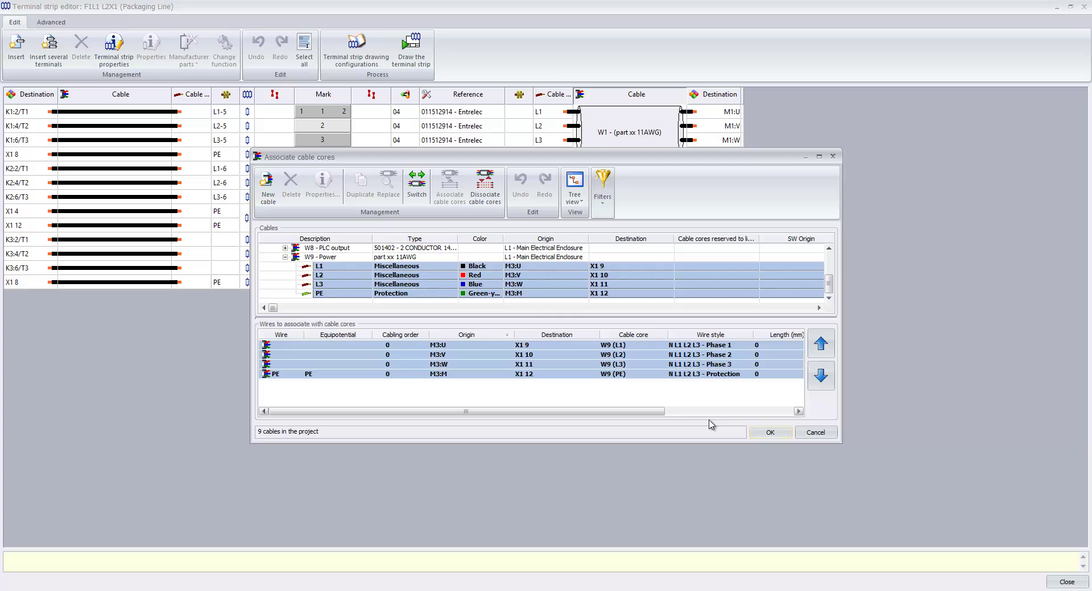
pyautogui.click(770, 432)
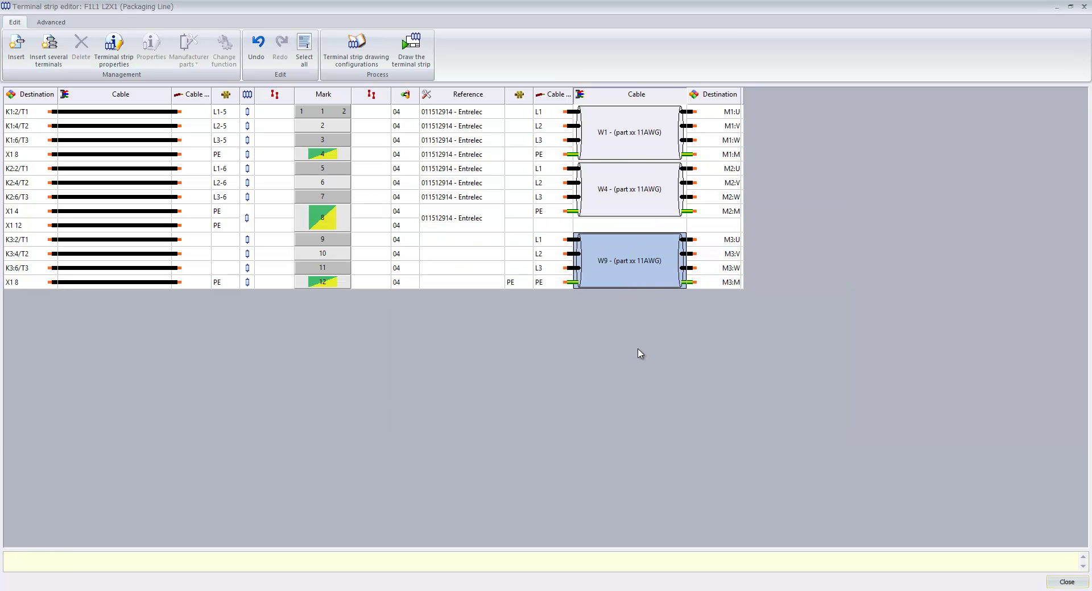
pyautogui.click(1084, 7)
pyautogui.click(609, 278)
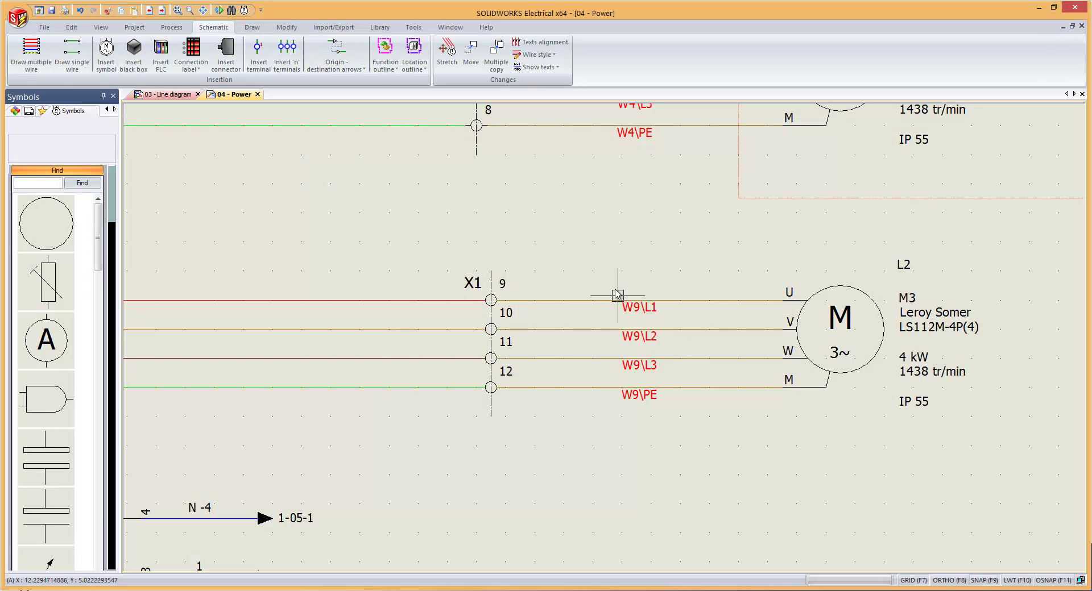
# Review the whole Power drawing and the Control, PLC inputs and PLC outputs schematics.
pyautogui.middleClick(555, 251)
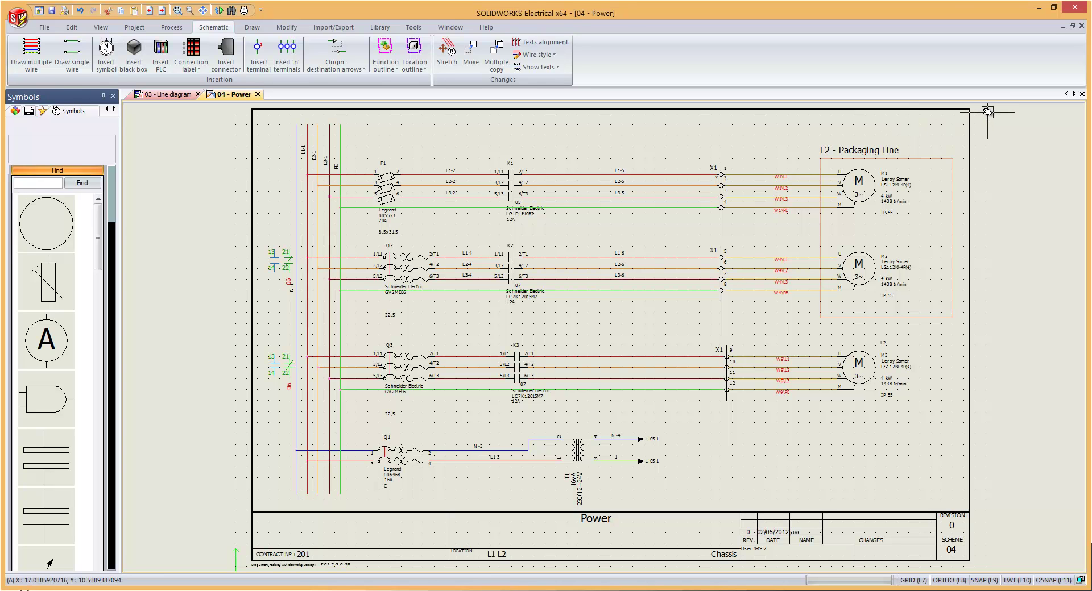
pyautogui.scroll(2, 611, 316)
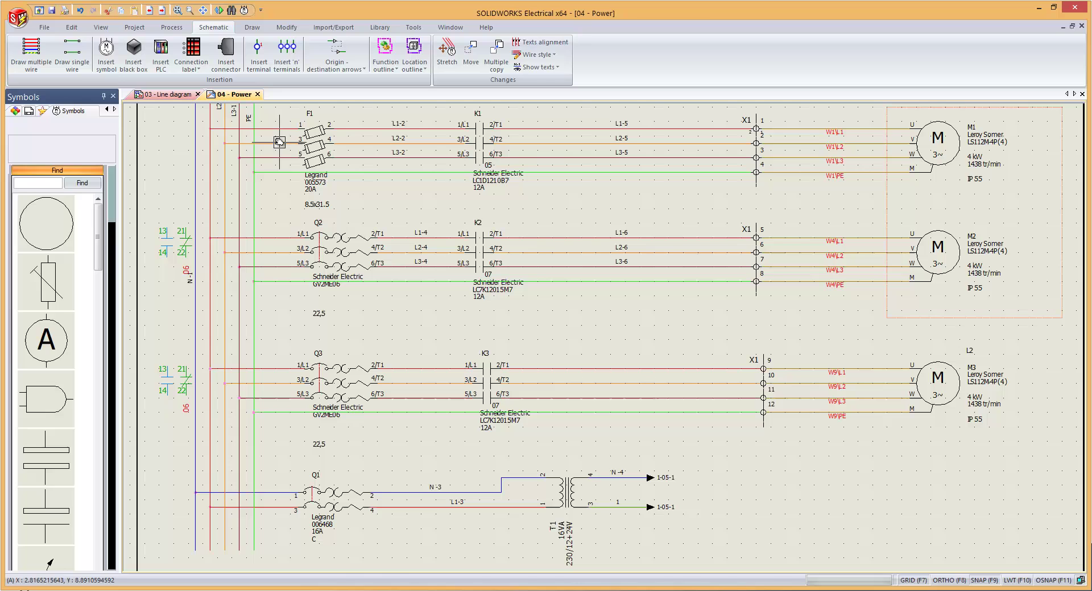
pyautogui.click(26, 114)
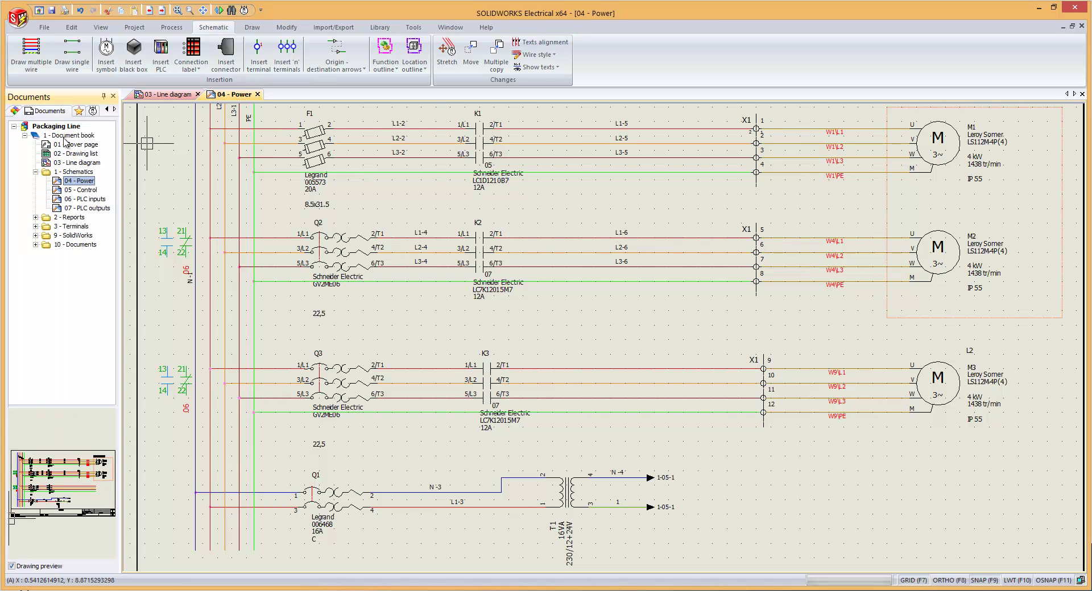
pyautogui.doubleClick(78, 190)
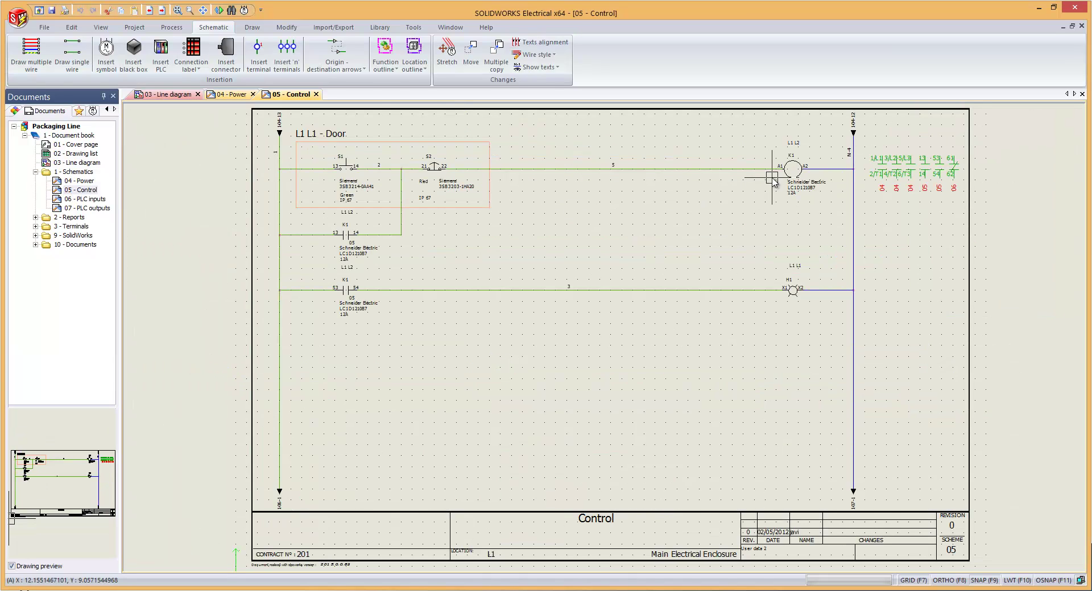
pyautogui.doubleClick(77, 199)
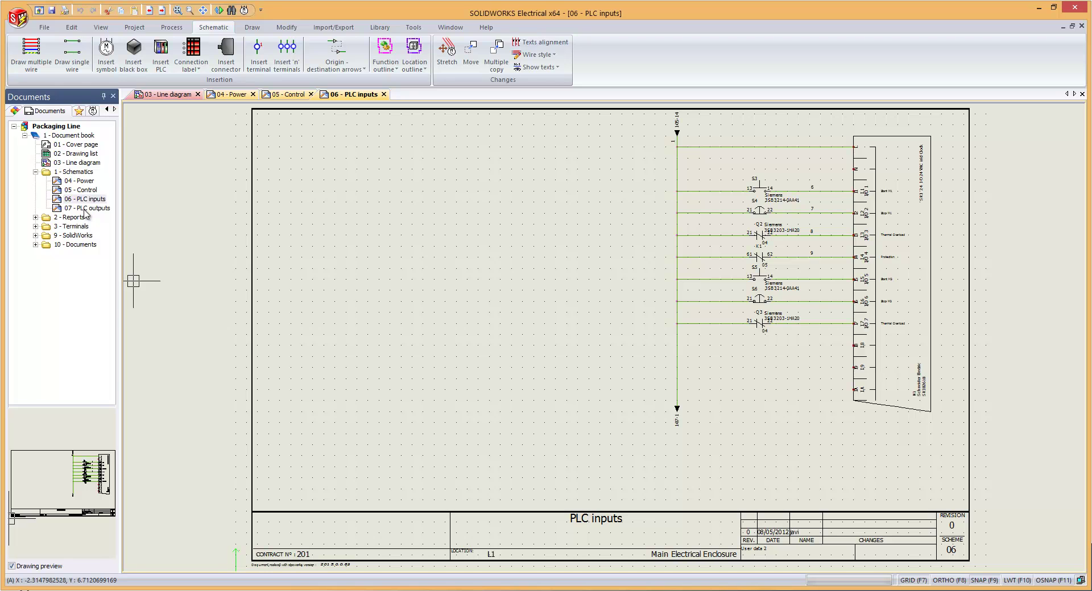
pyautogui.doubleClick(84, 209)
pyautogui.scroll(2, 505, 284)
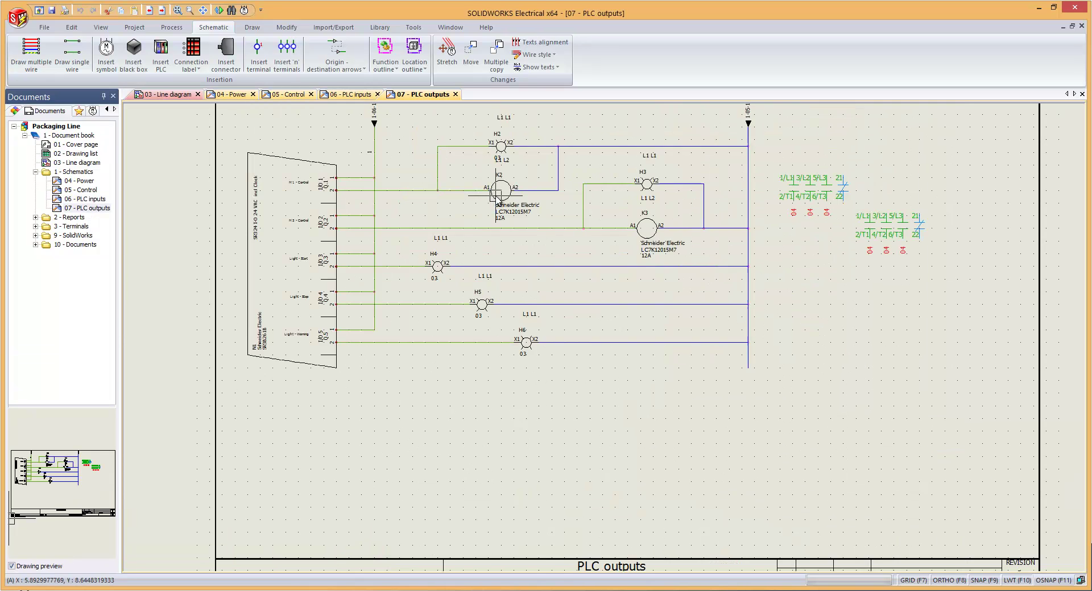
pyautogui.scroll(2, 506, 282)
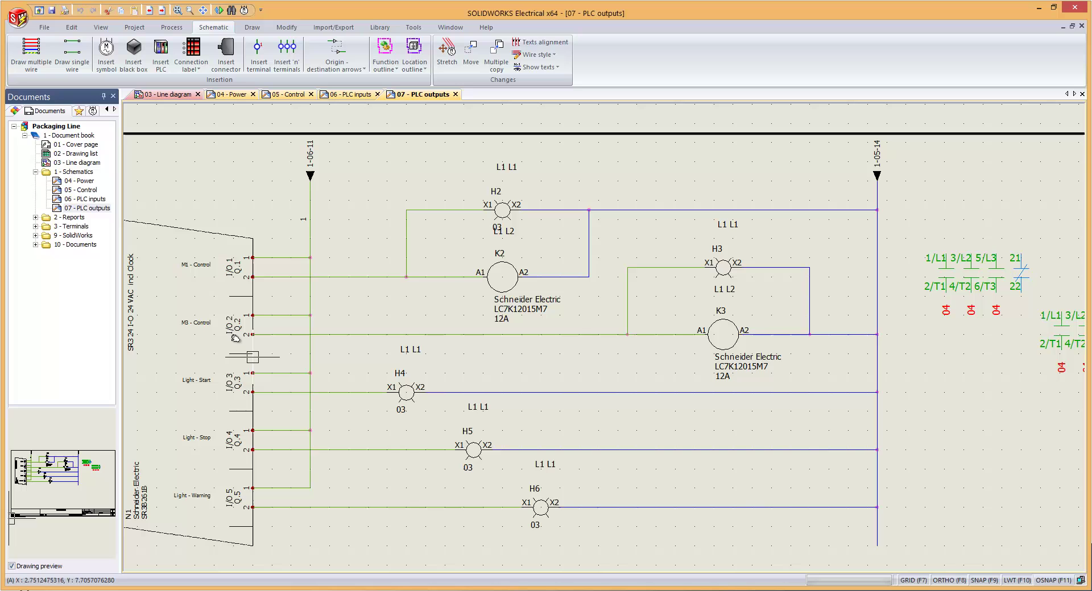
# Examine the manufacturer part and circuits of the K3 relay coil, then close its symbol properties without changes.
pyautogui.rightClick(736, 347)
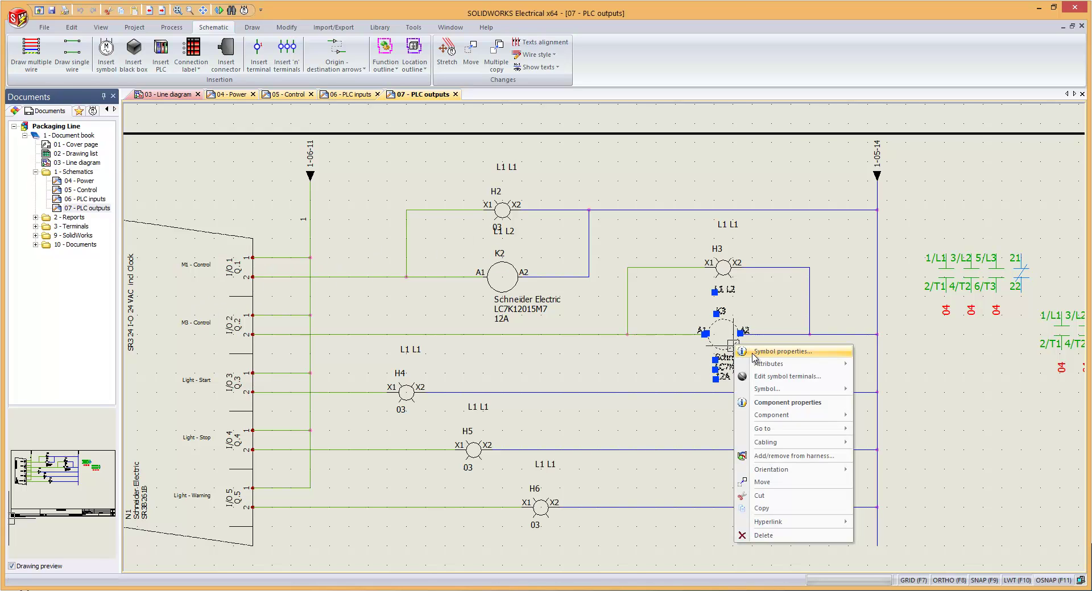
pyautogui.click(752, 356)
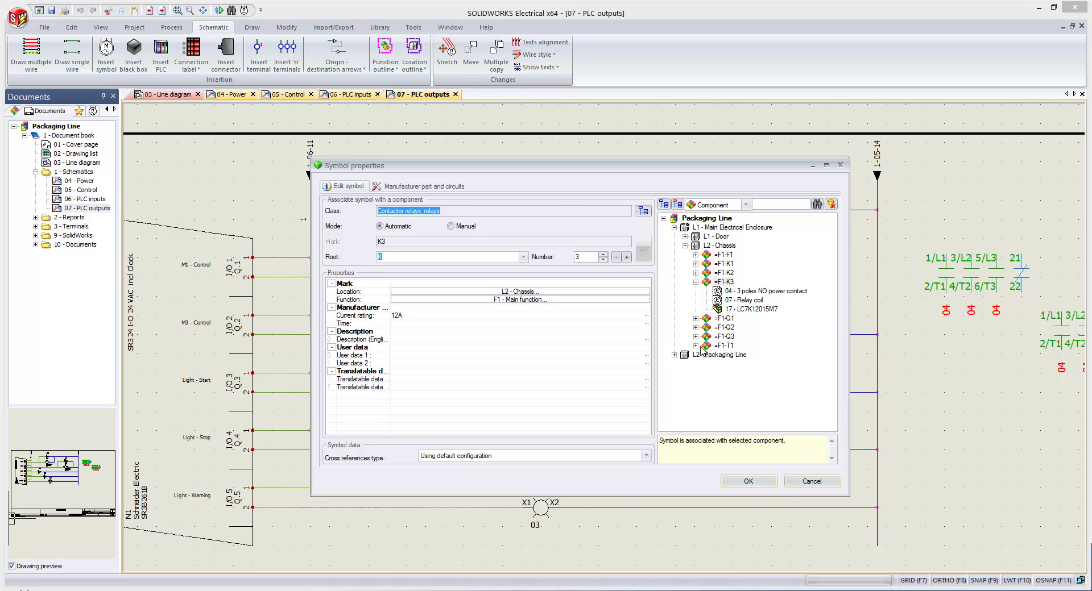
pyautogui.click(447, 188)
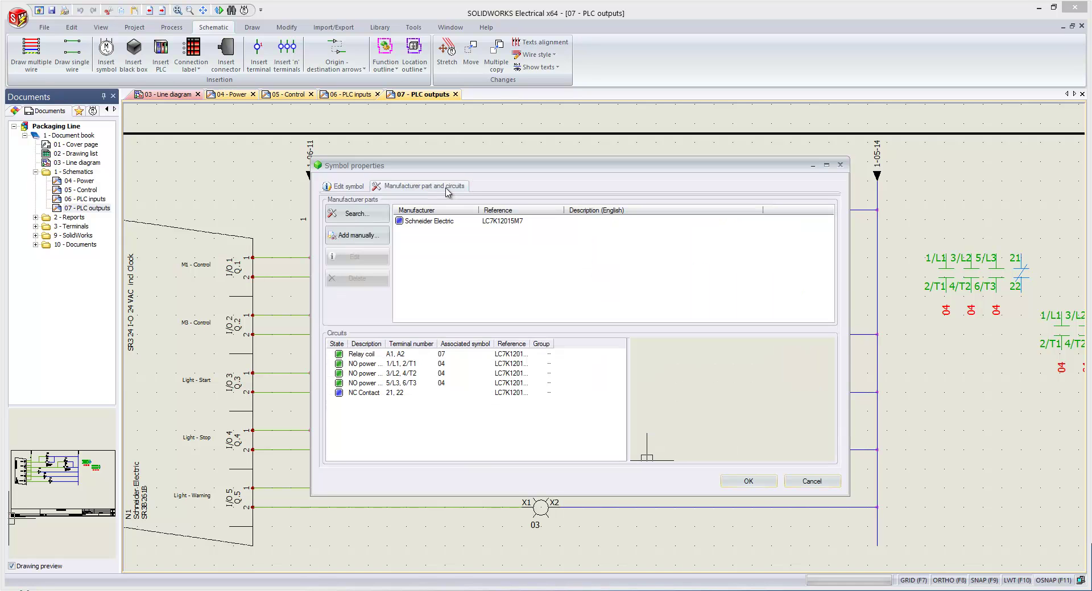
pyautogui.click(362, 355)
pyautogui.click(364, 364)
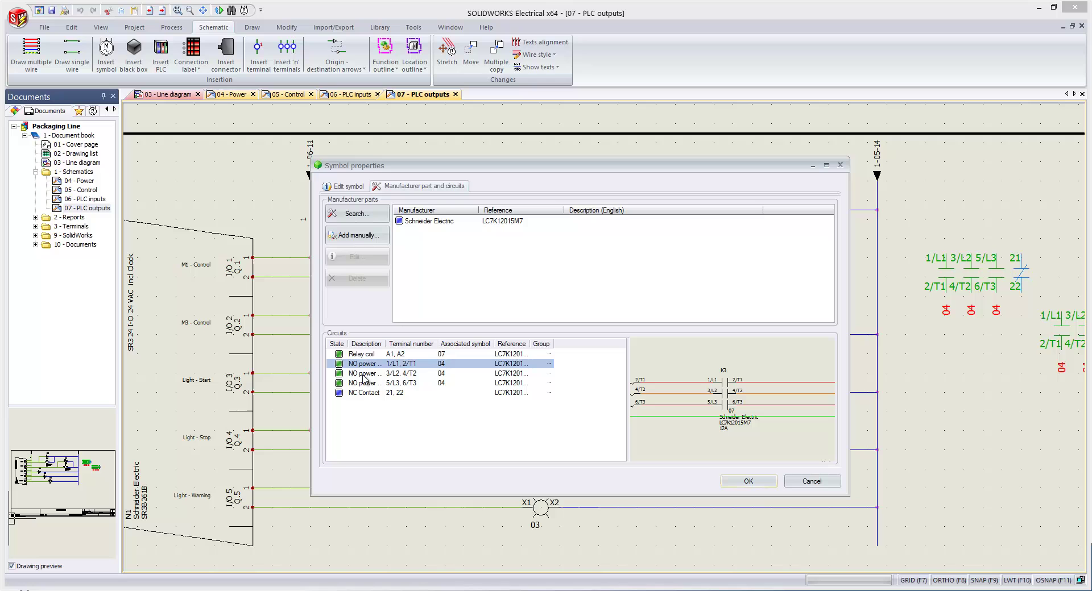
pyautogui.click(410, 375)
pyautogui.click(401, 384)
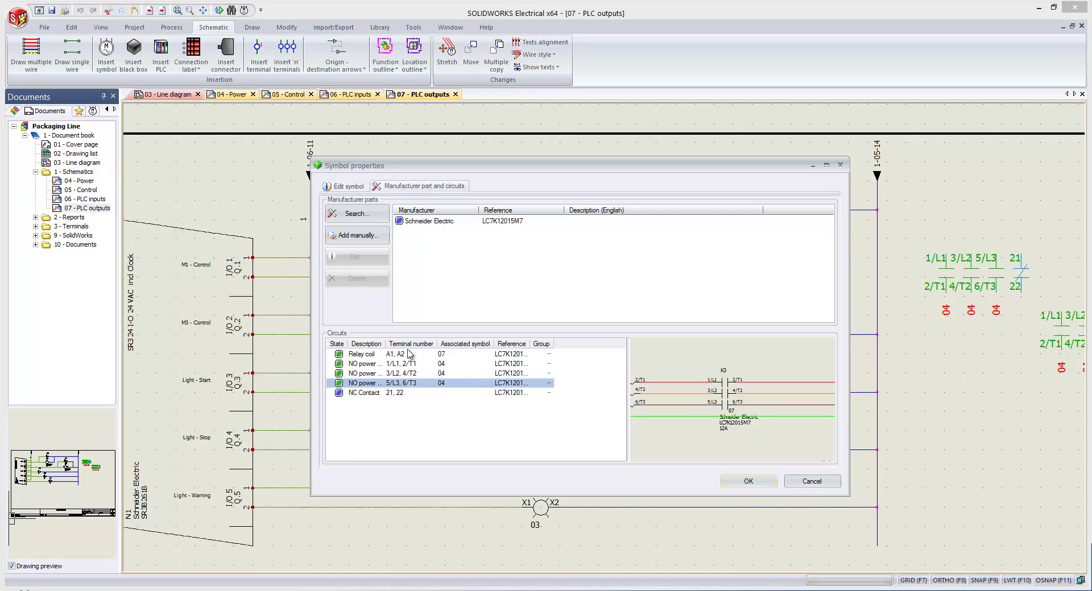
pyautogui.click(818, 481)
pyautogui.moveTo(916, 439); pyautogui.dragTo(823, 473, button='middle')
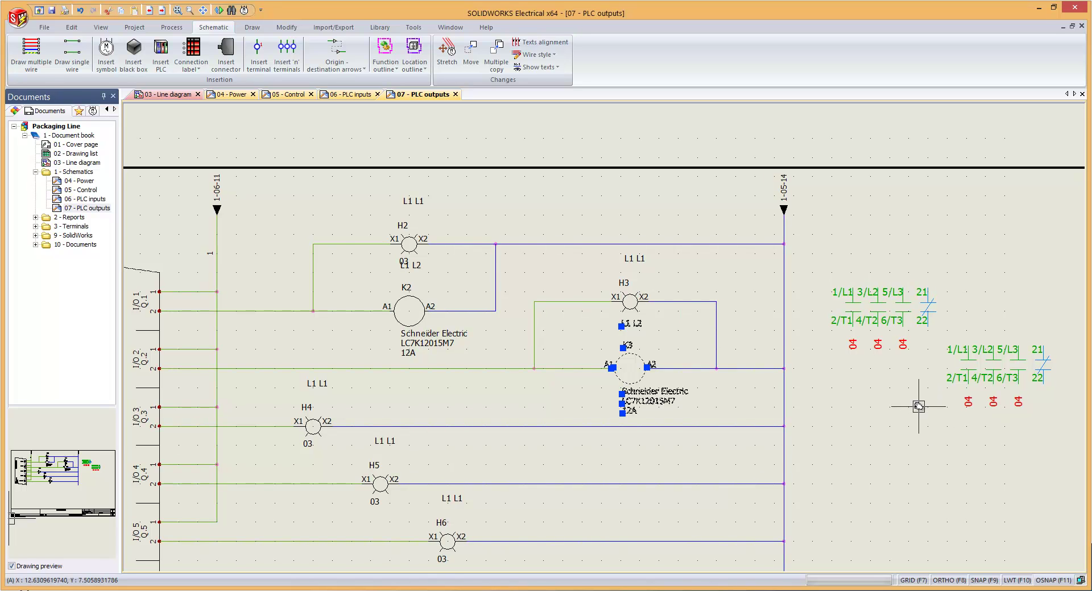
pyautogui.doubleClick(887, 391)
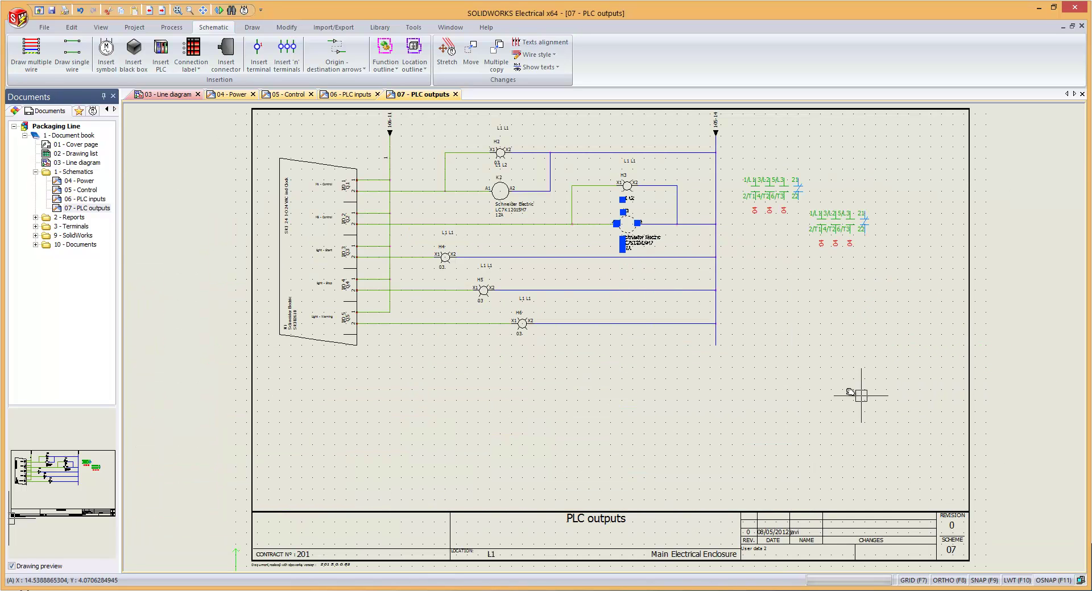
# Open the 09 - Bill of materials, 11 - List of wires and 14 - List of the cables reports for review.
pyautogui.click(35, 218)
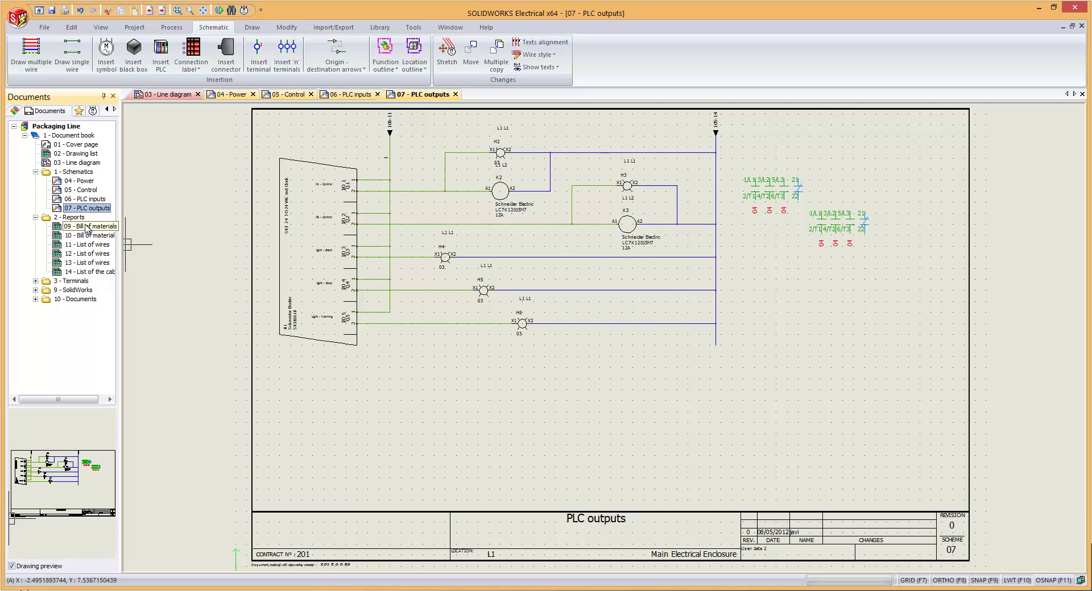
pyautogui.doubleClick(86, 226)
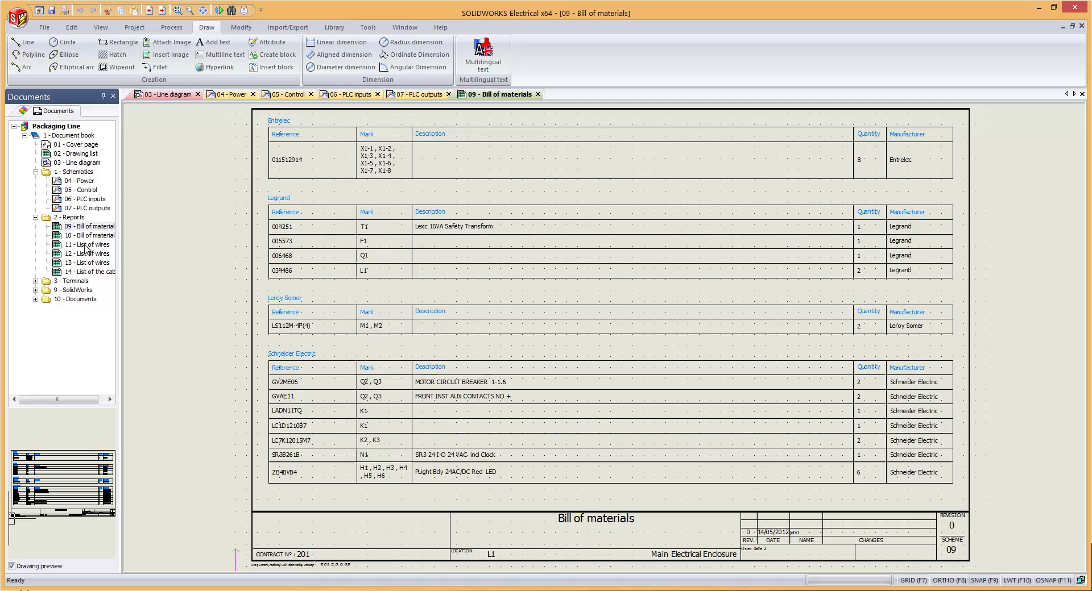
pyautogui.doubleClick(86, 246)
pyautogui.doubleClick(89, 272)
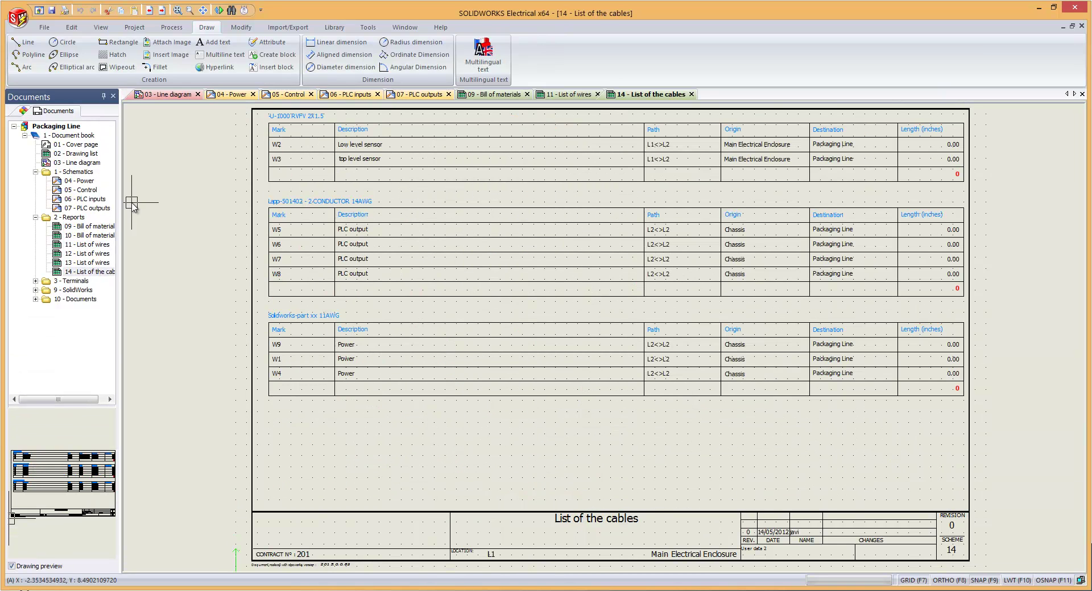
pyautogui.click(570, 95)
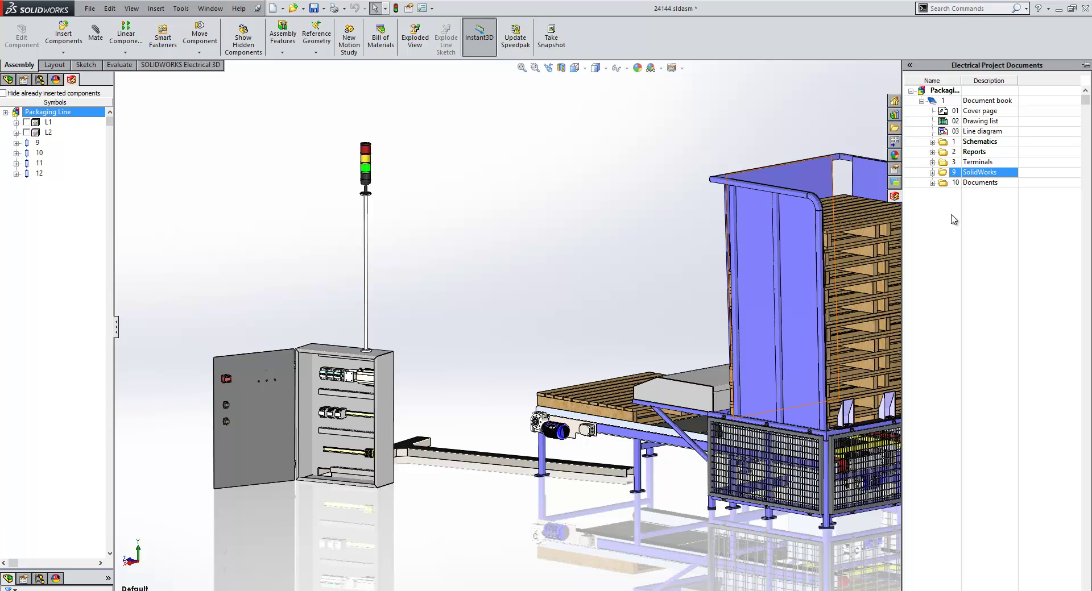
# Look through the drawings in the Schematics folder of the electrical project documents and collapse the folder again.
pyautogui.click(933, 142)
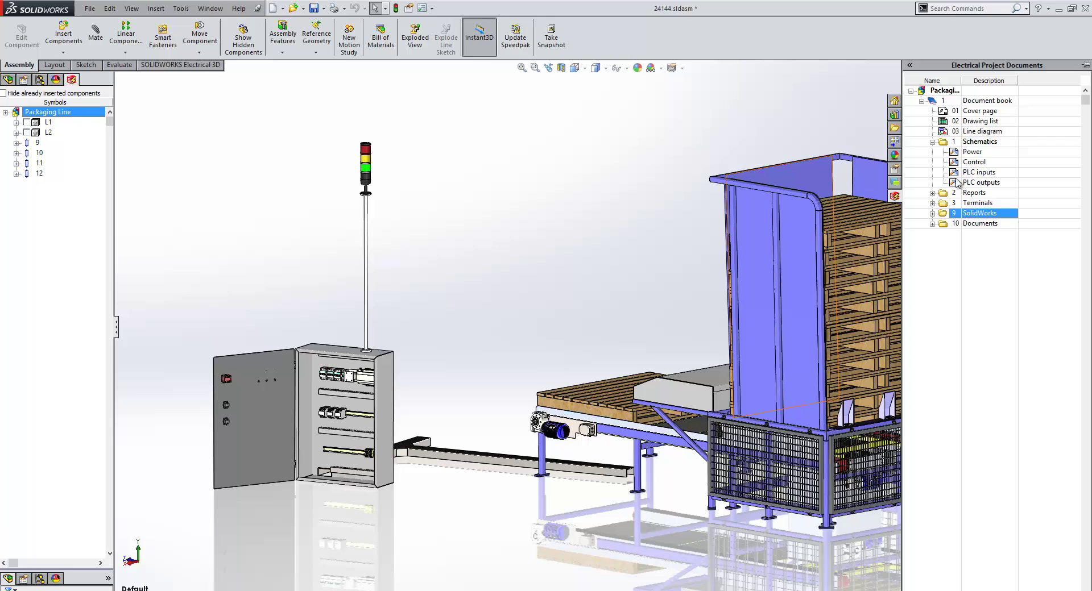
pyautogui.click(933, 143)
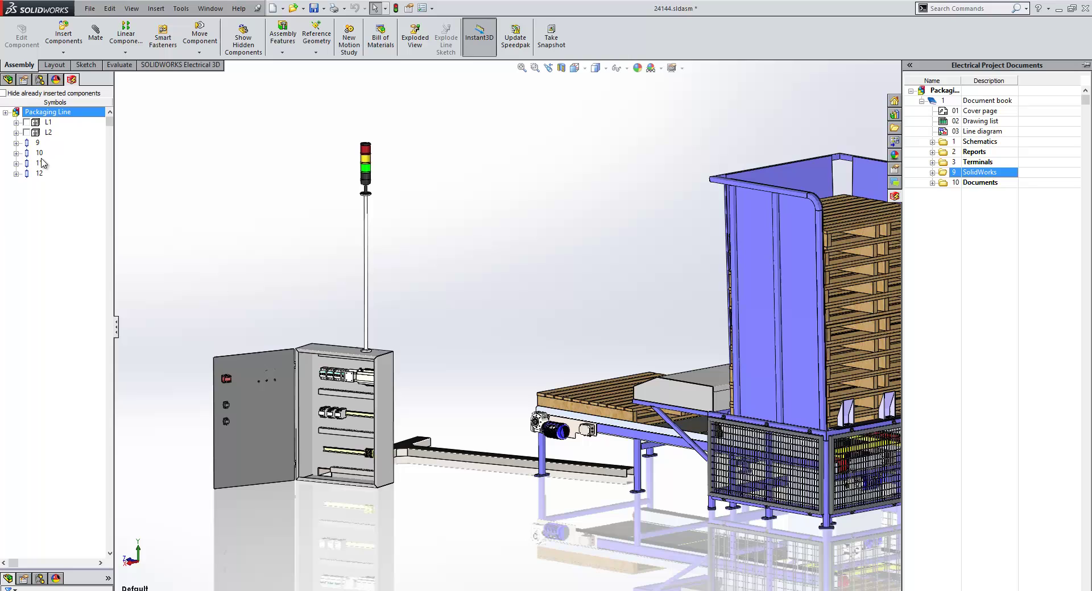
# Associate the part of K2, under location L2 of L1, with the middle contactor on the electrical cabinet's rail.
pyautogui.click(16, 122)
pyautogui.click(27, 173)
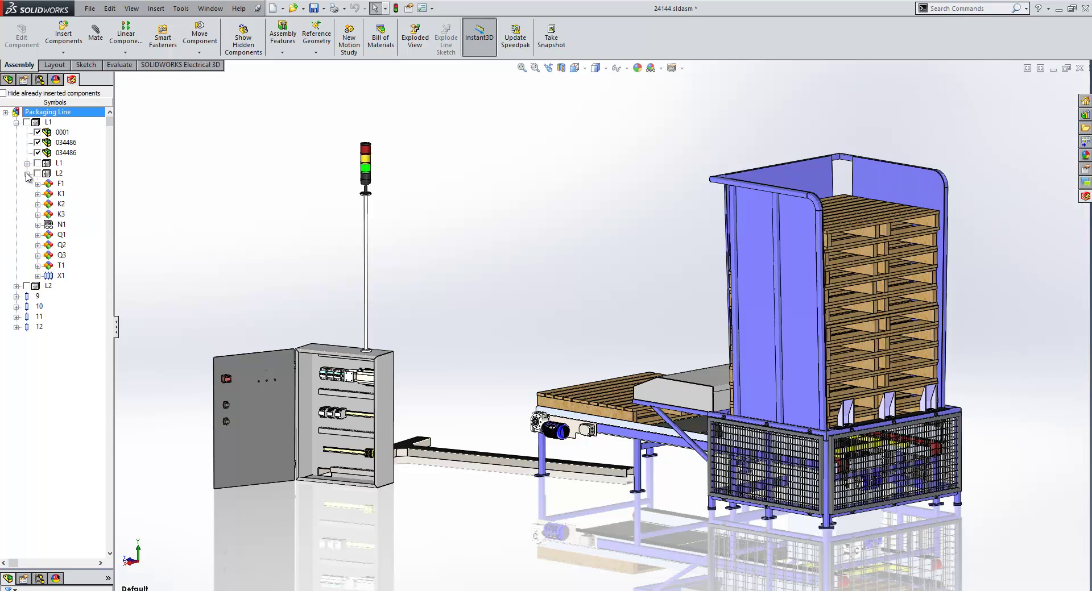
pyautogui.click(59, 205)
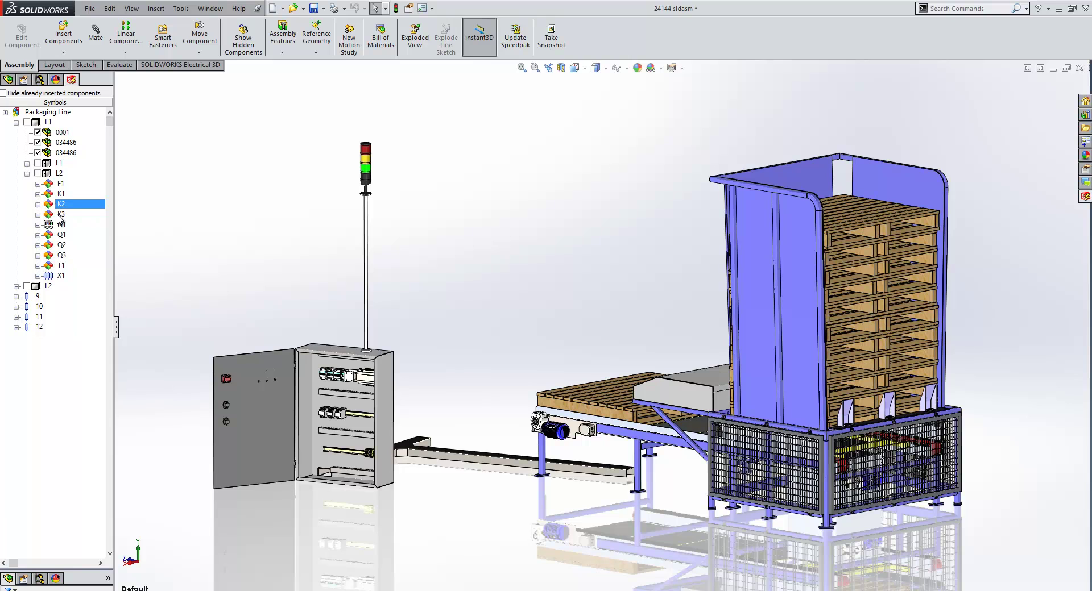
pyautogui.click(59, 215)
pyautogui.click(38, 215)
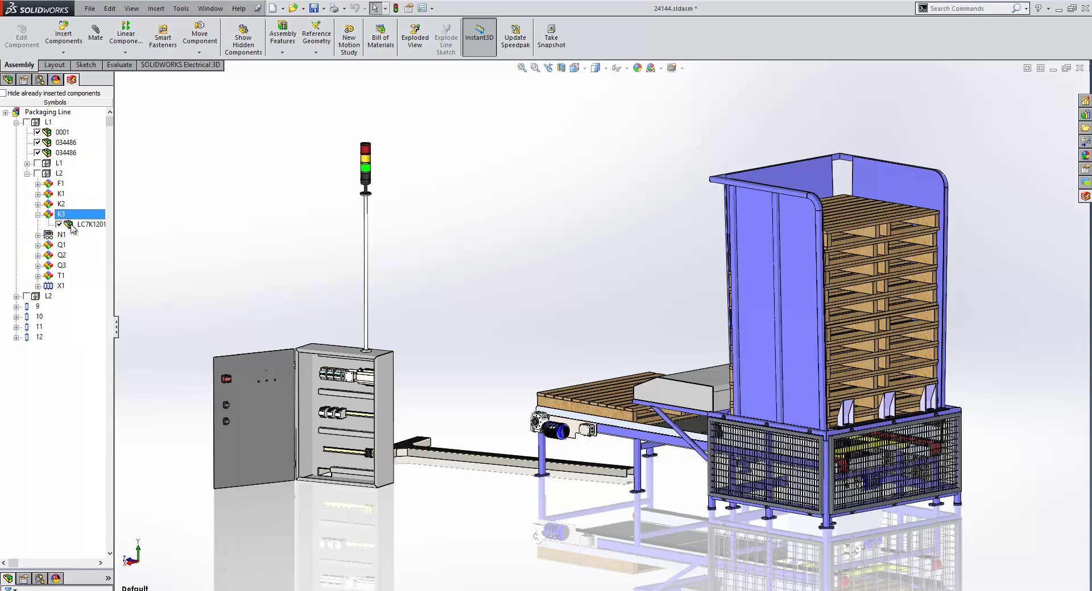
pyautogui.click(38, 203)
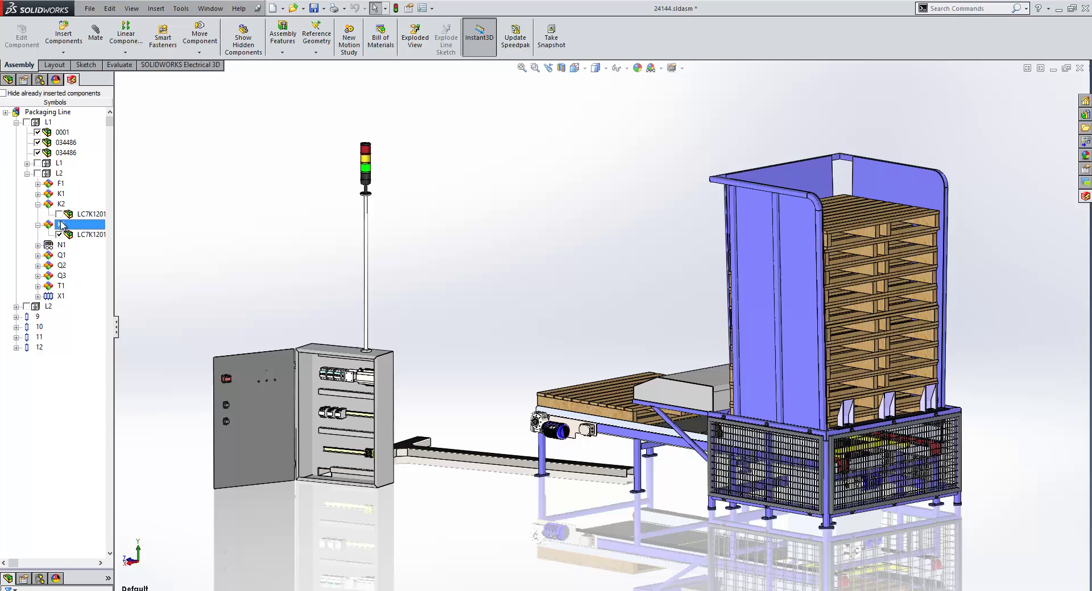
pyautogui.click(37, 225)
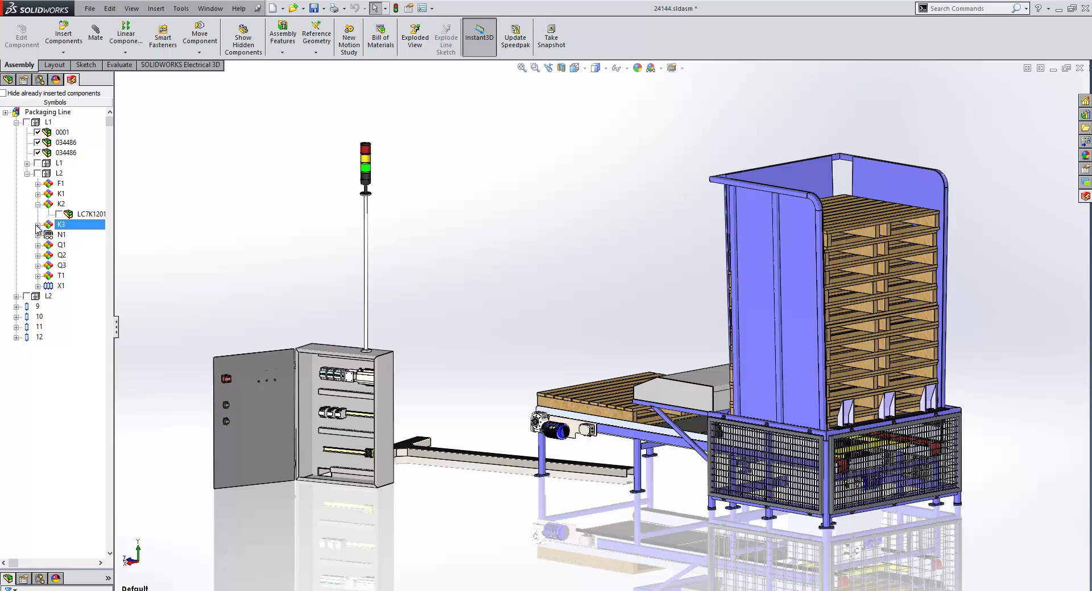
pyautogui.rightClick(90, 216)
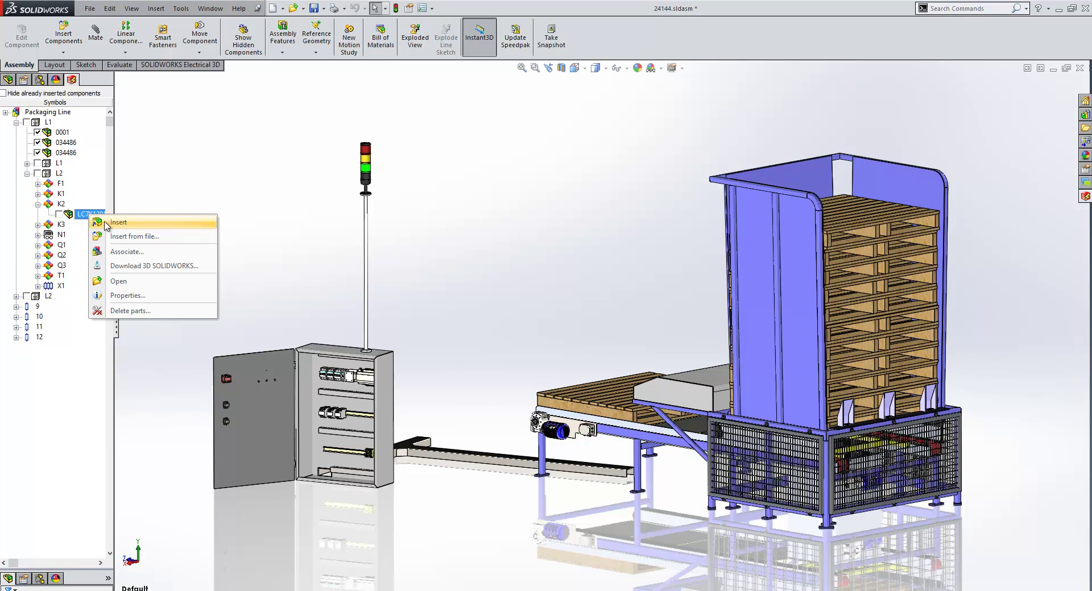
pyautogui.click(126, 251)
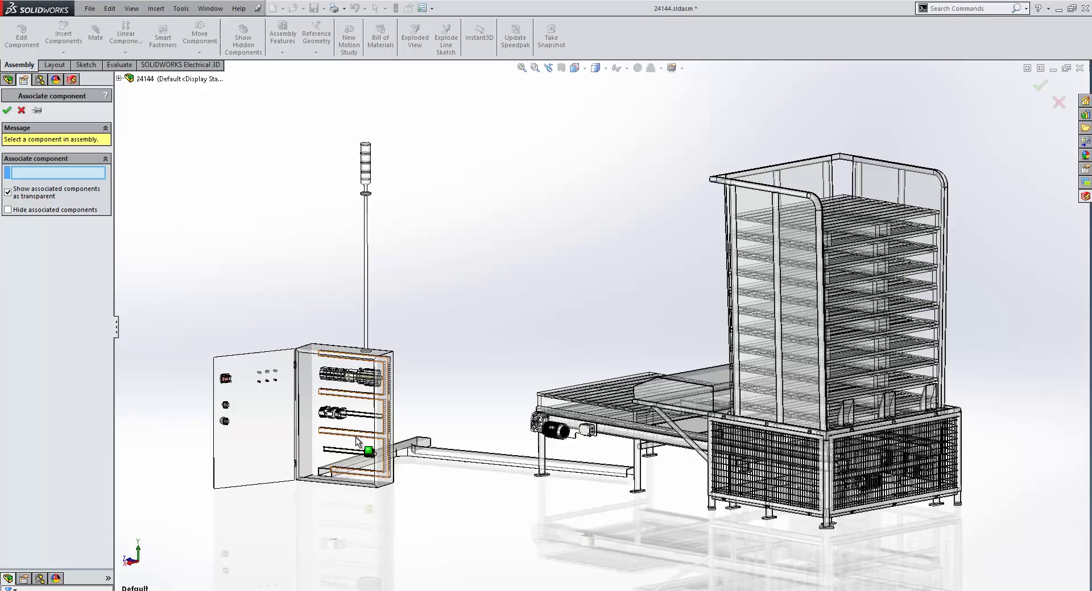
pyautogui.scroll(-10, 358, 435)
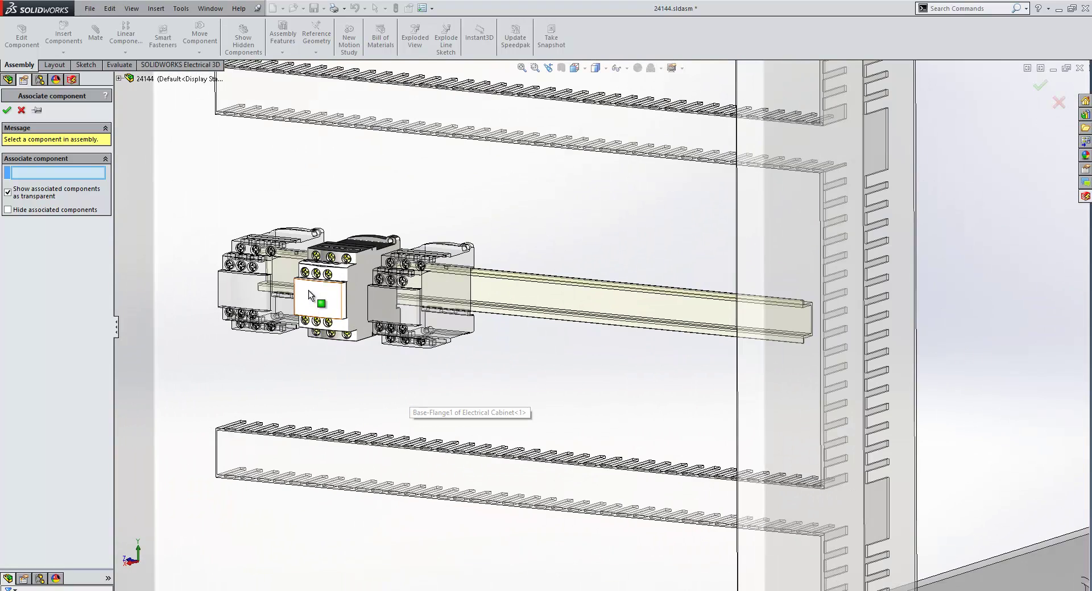
pyautogui.click(322, 308)
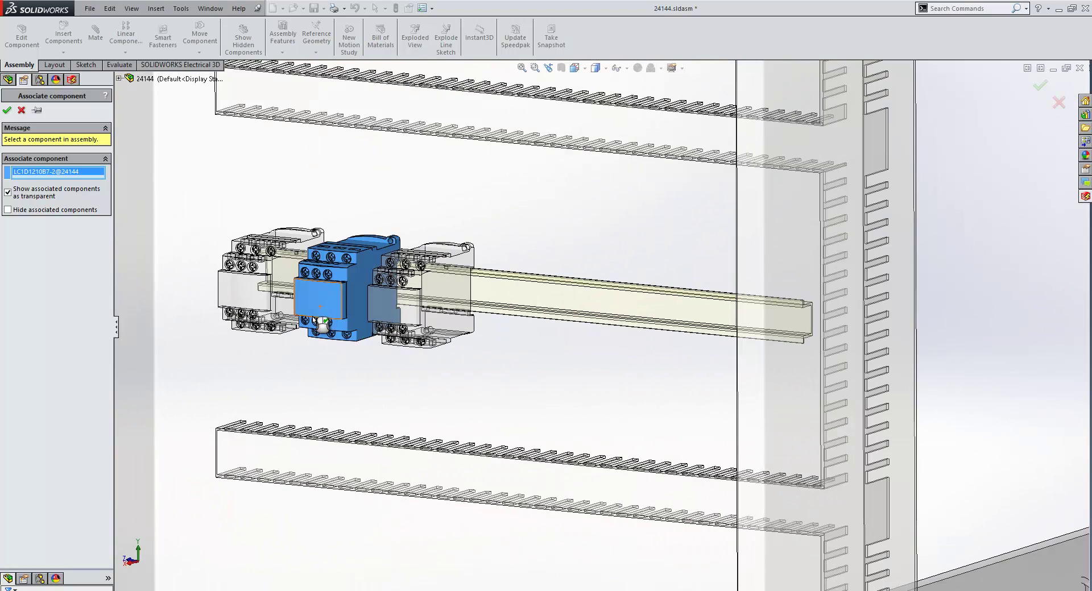
pyautogui.click(6, 110)
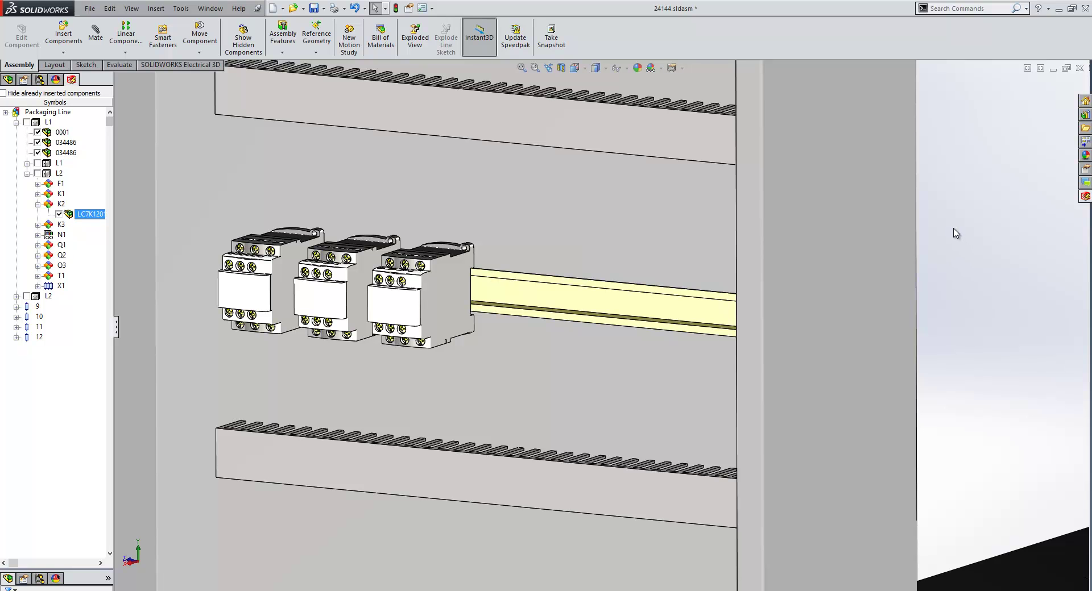
# Route the wires of all components as 3DSketch routes using splines, with routing errors shown.
pyautogui.moveTo(954, 234); pyautogui.dragTo(943, 236, button='middle')
pyautogui.press('f')
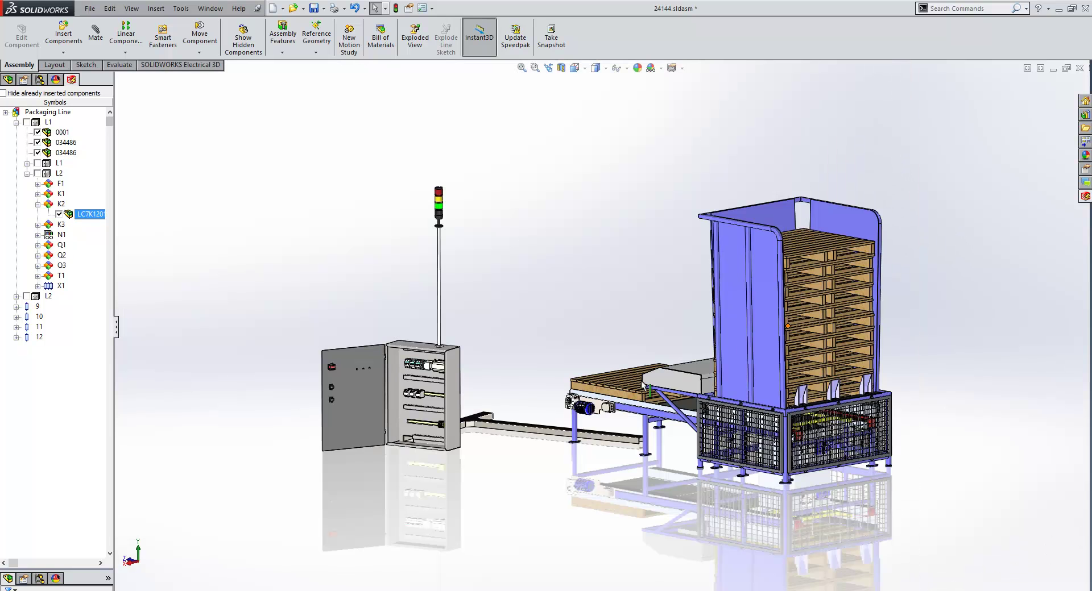
pyautogui.scroll(-5, 398, 393)
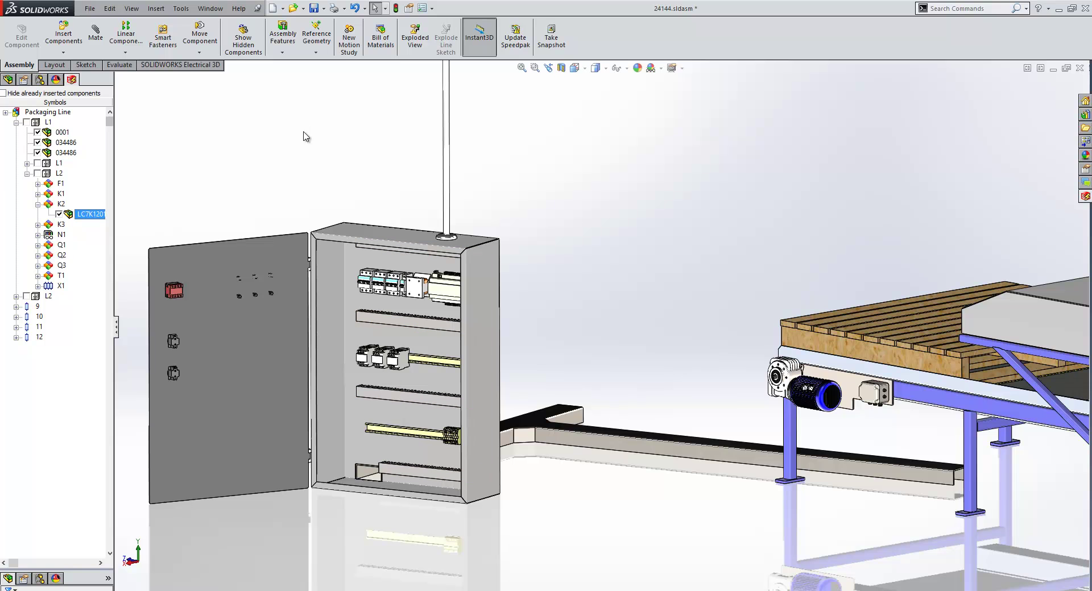
pyautogui.click(181, 64)
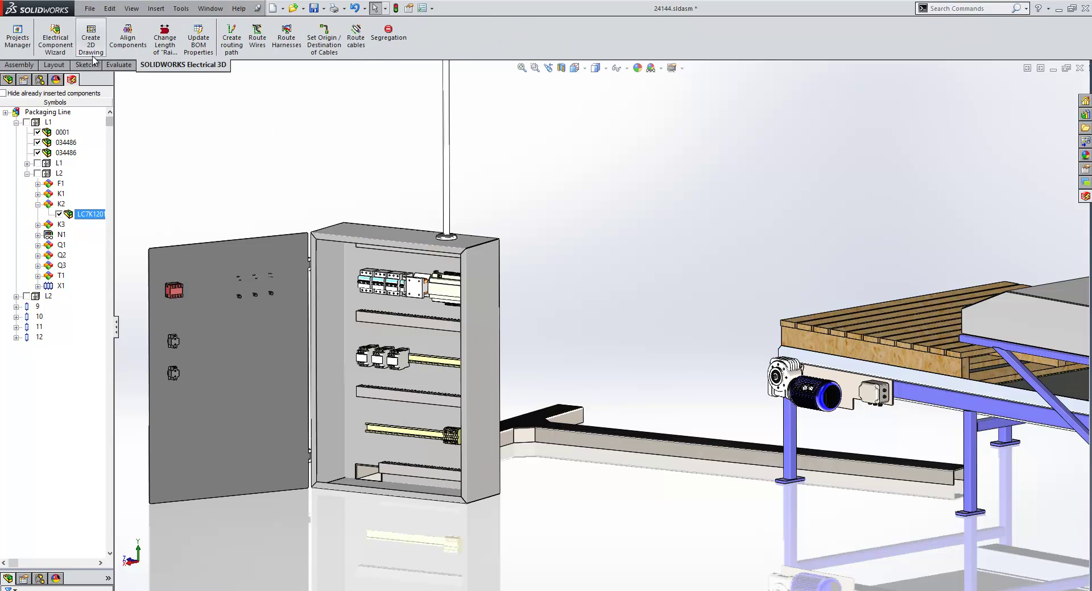
pyautogui.click(257, 37)
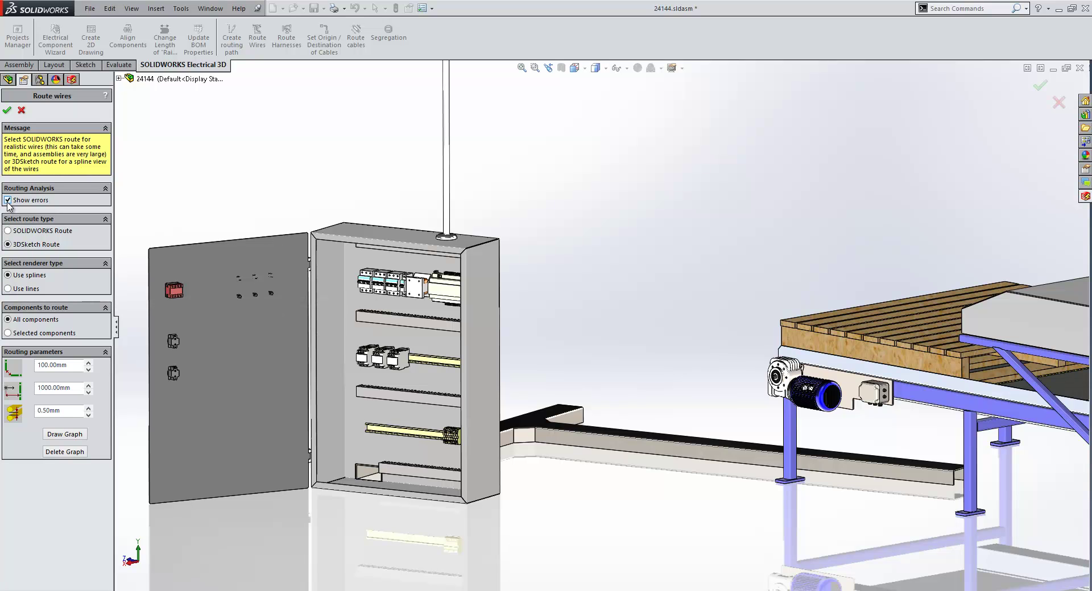
pyautogui.click(7, 110)
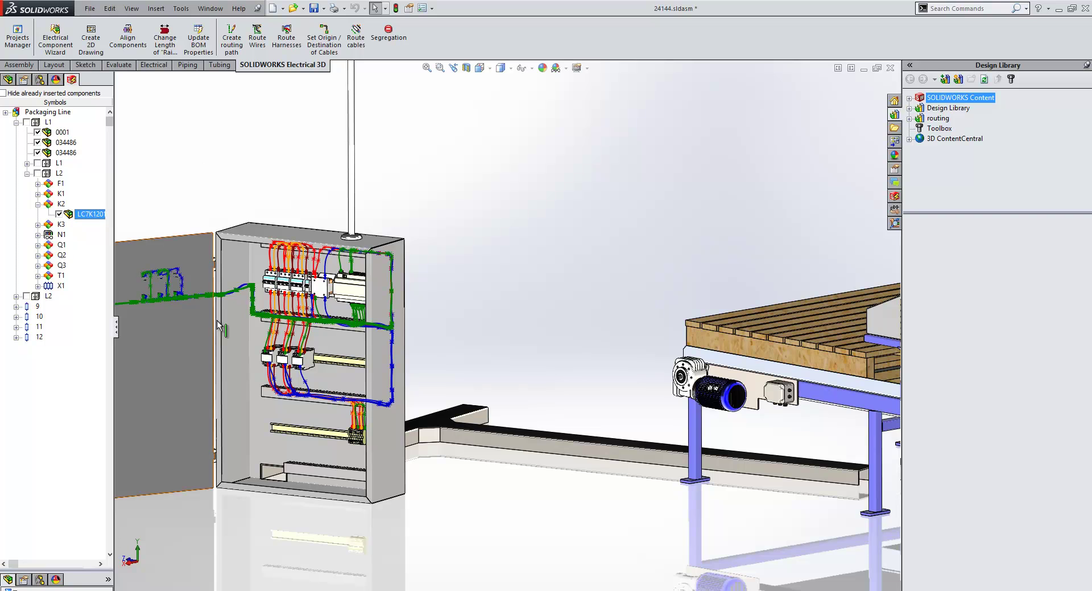
# Update the BOM properties of the wired assembly and dismiss the confirmation.
pyautogui.scroll(-5, 217, 319)
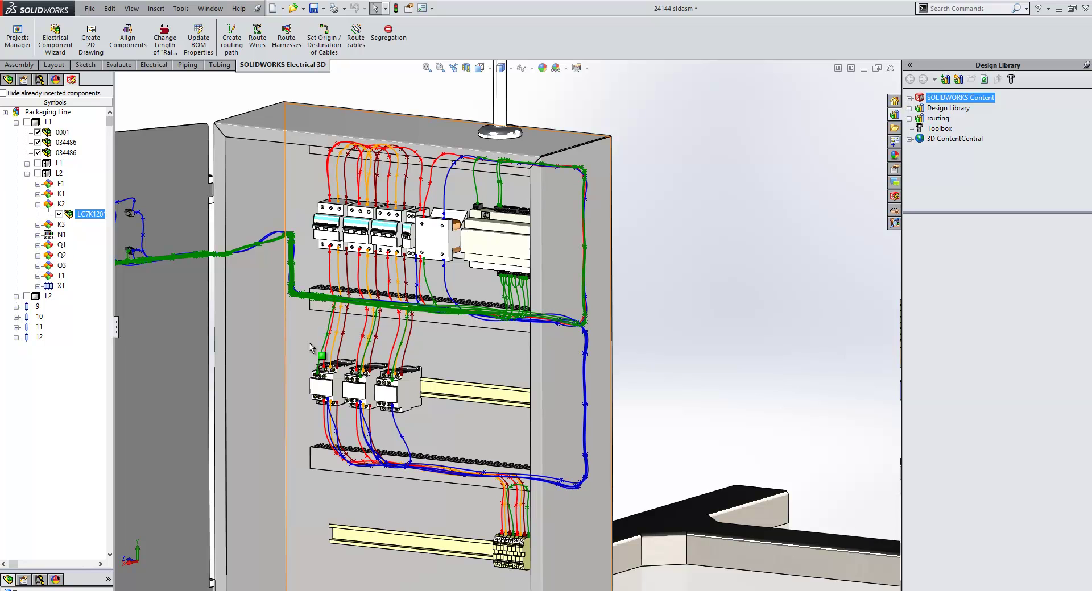
pyautogui.click(209, 51)
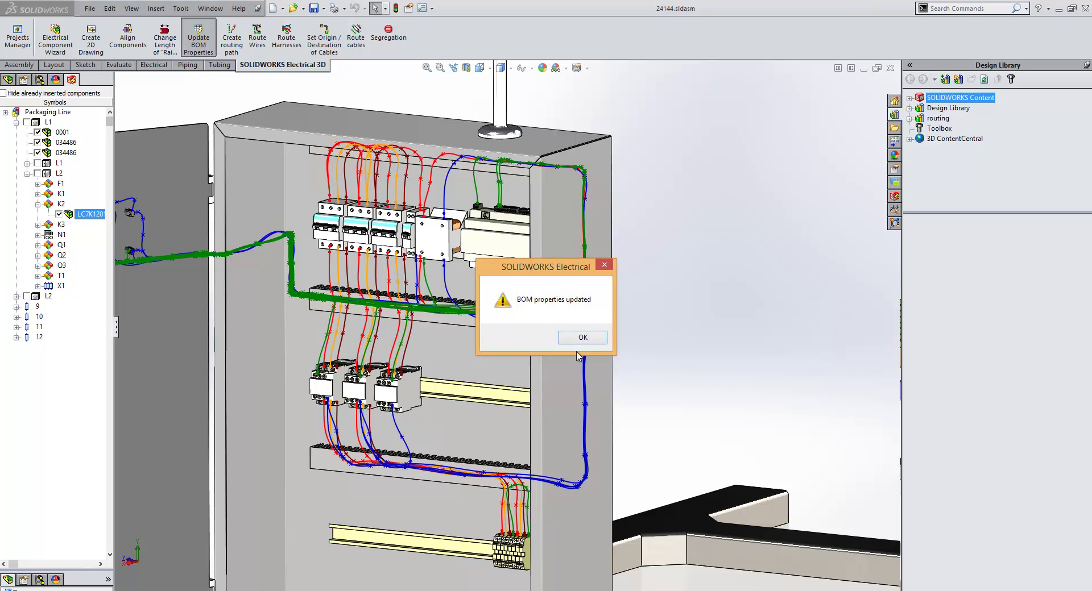
pyautogui.click(584, 339)
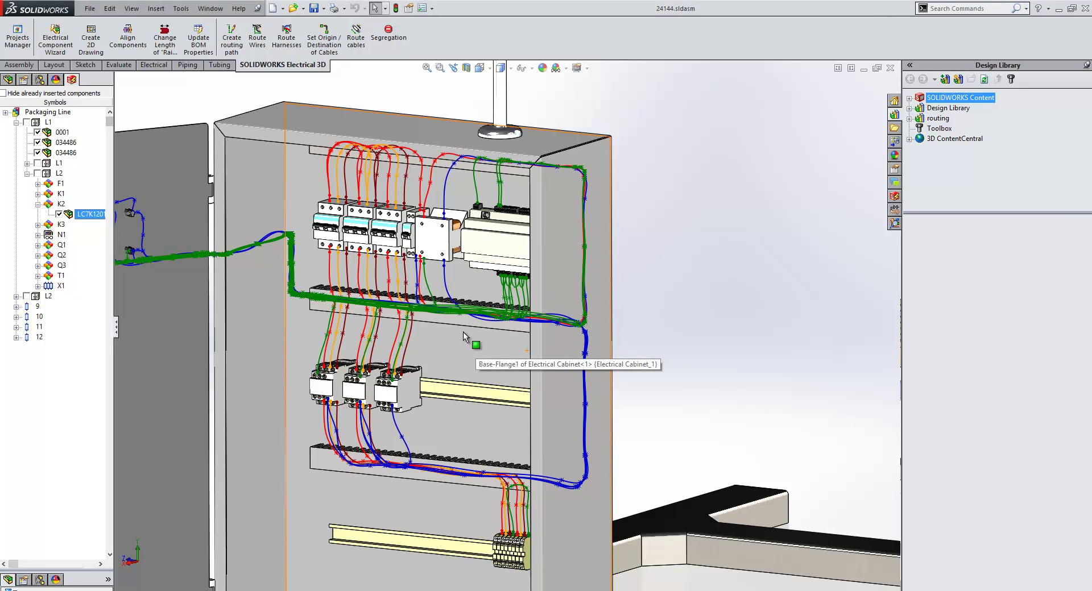
# Switch to SOLIDWORKS Electrical to check the wire lengths in the 11 - List of wires report and return to the SOLIDWORKS assembly.
pyautogui.hotkey('alt', 'Tab')
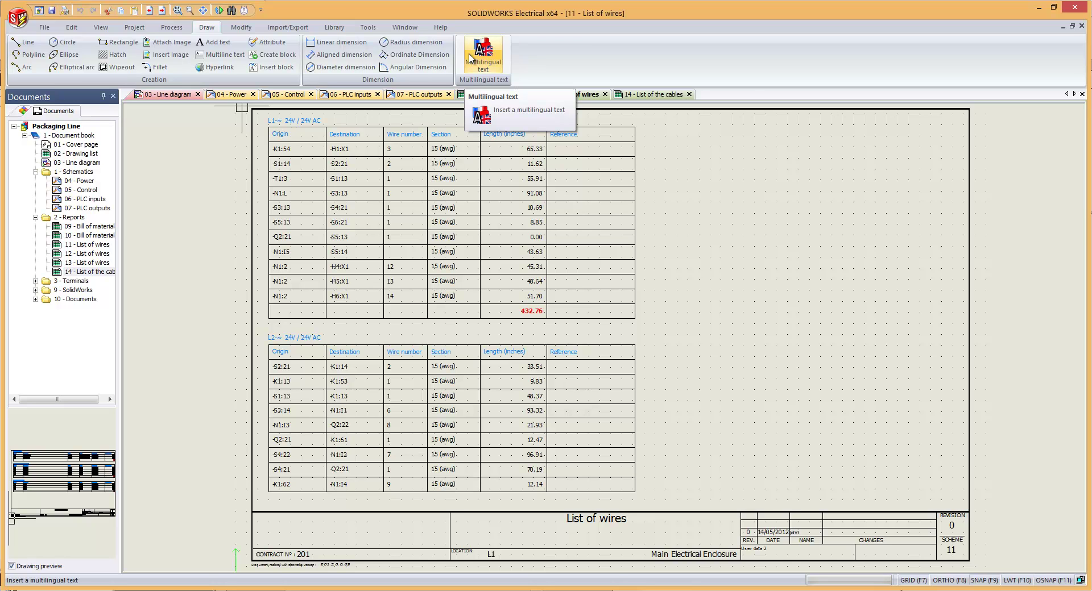
pyautogui.hotkey('alt', 'Tab')
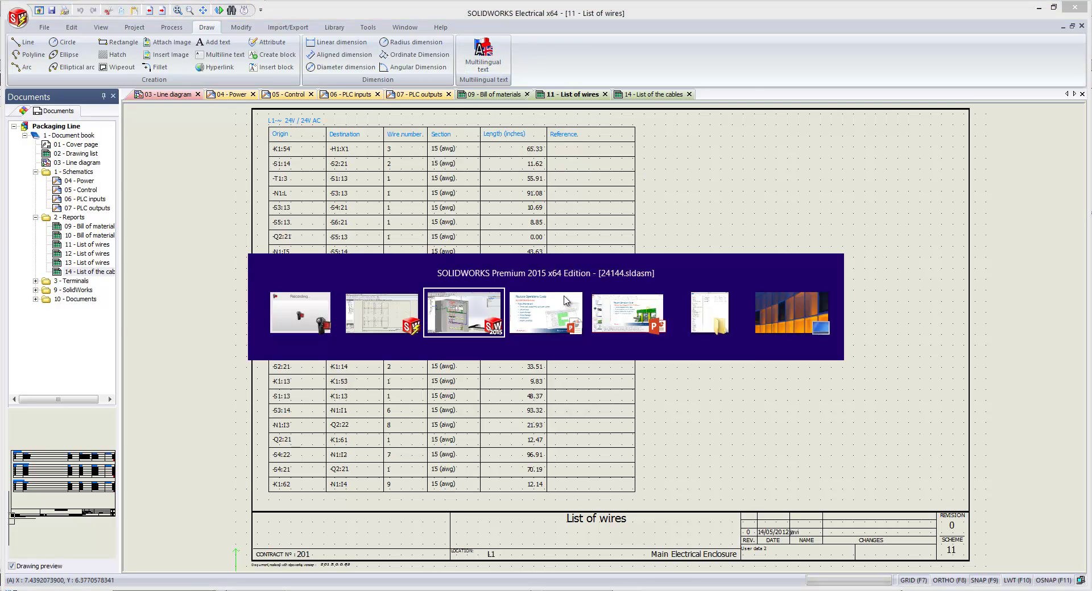